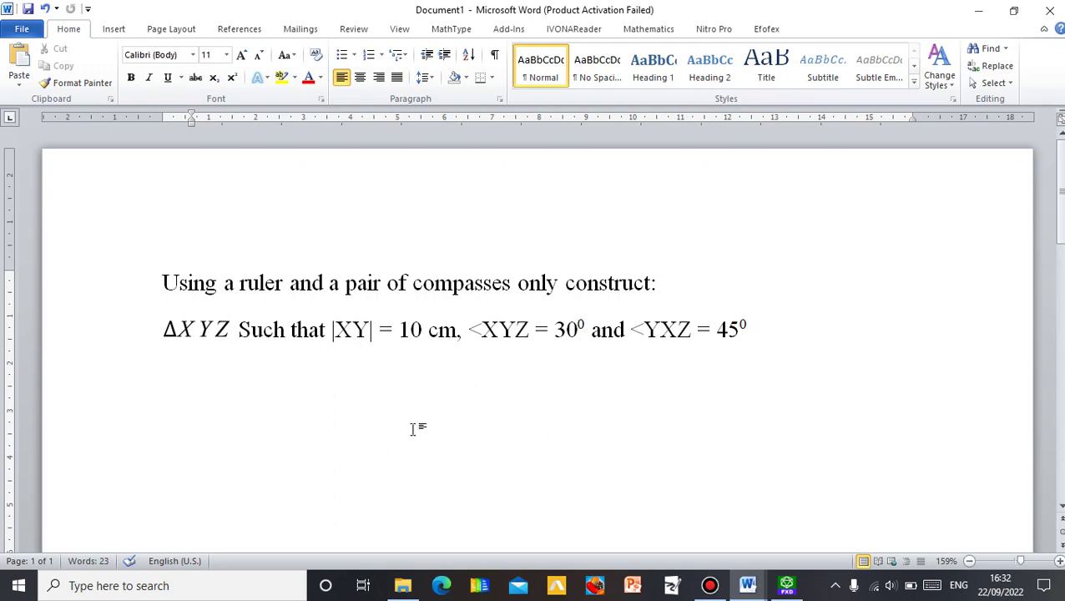
Insert a new FX Draw diagram from Word's Efofex add-in, opening a blank grid canvas
click(766, 30)
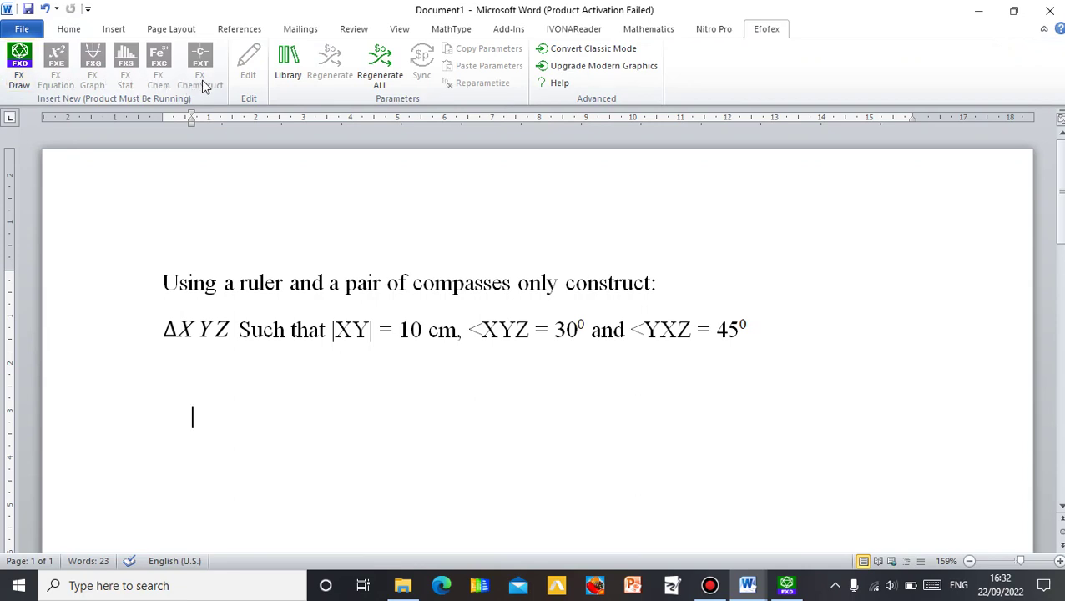
click(18, 79)
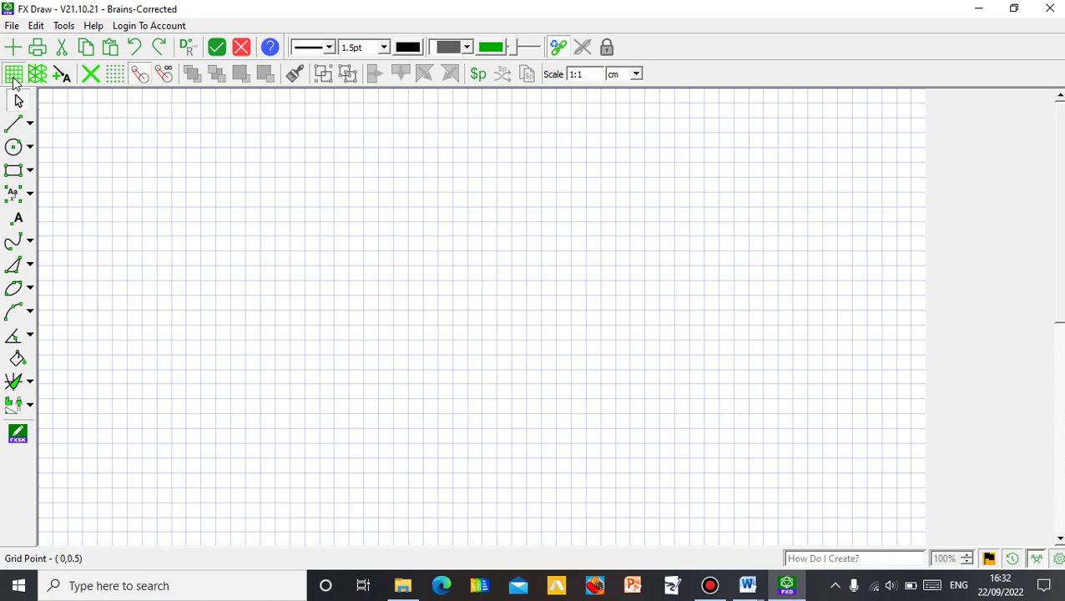
Hide the grid and draw a long horizontal base line across the lower canvas
click(13, 74)
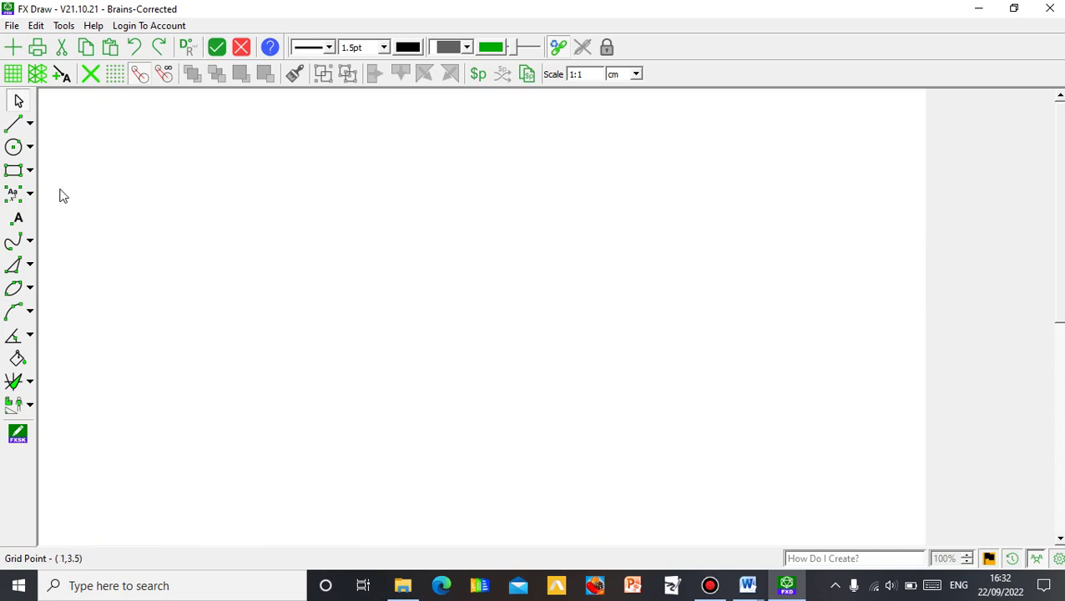
click(30, 126)
click(20, 127)
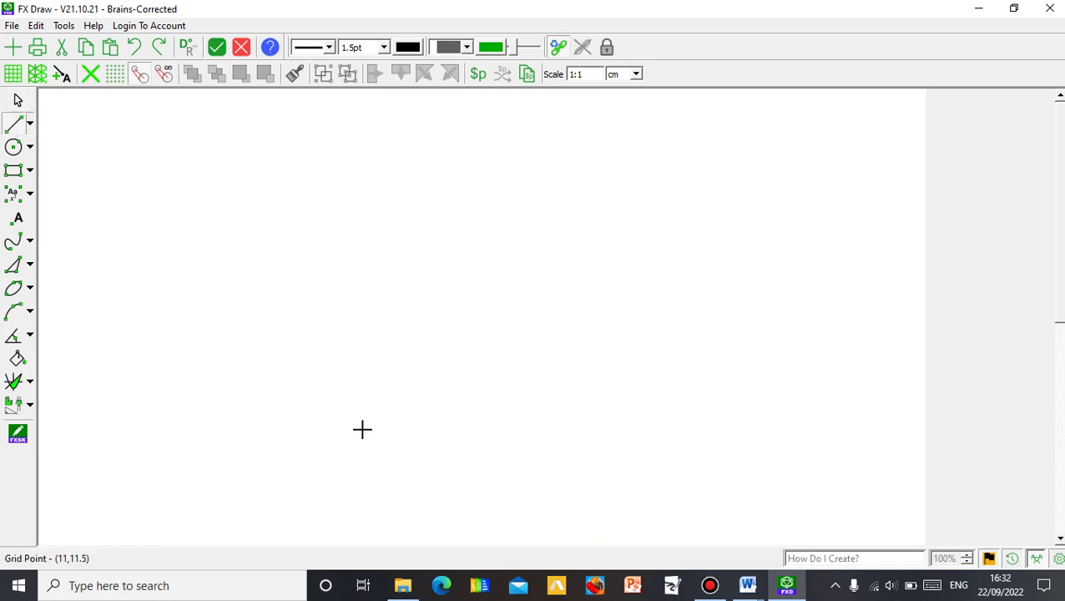
drag(362, 429, 817, 430)
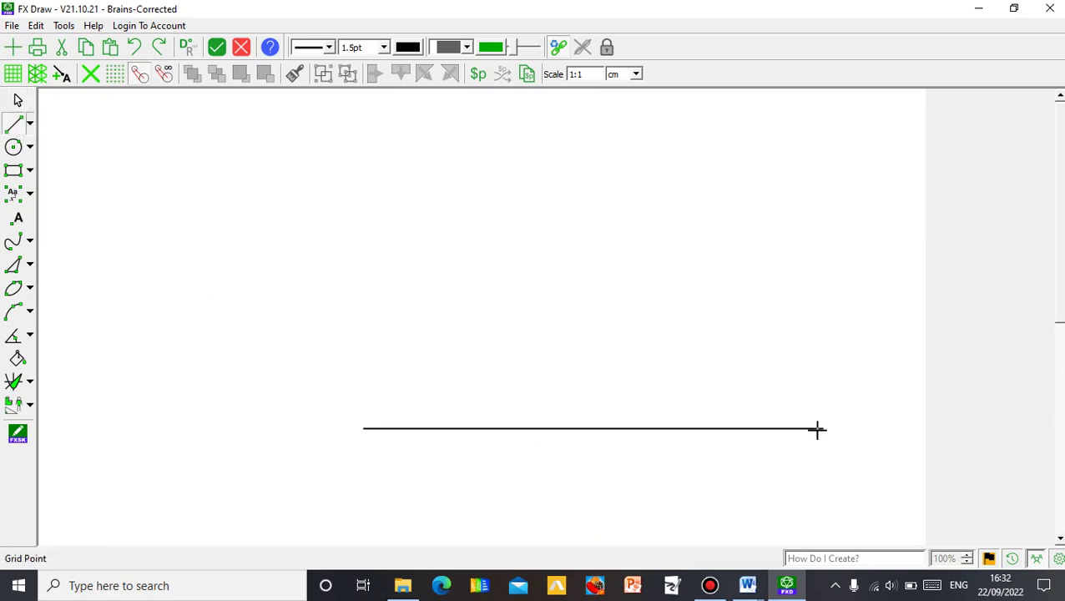
Mark two points 10 cm apart on the base line with two crossing compass arcs
click(31, 313)
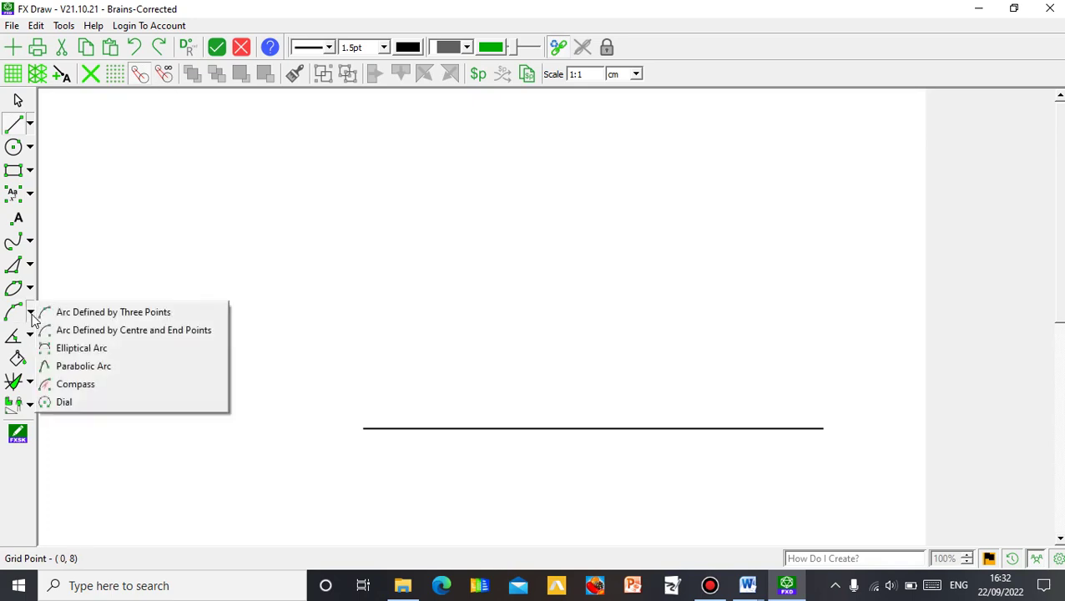
click(74, 384)
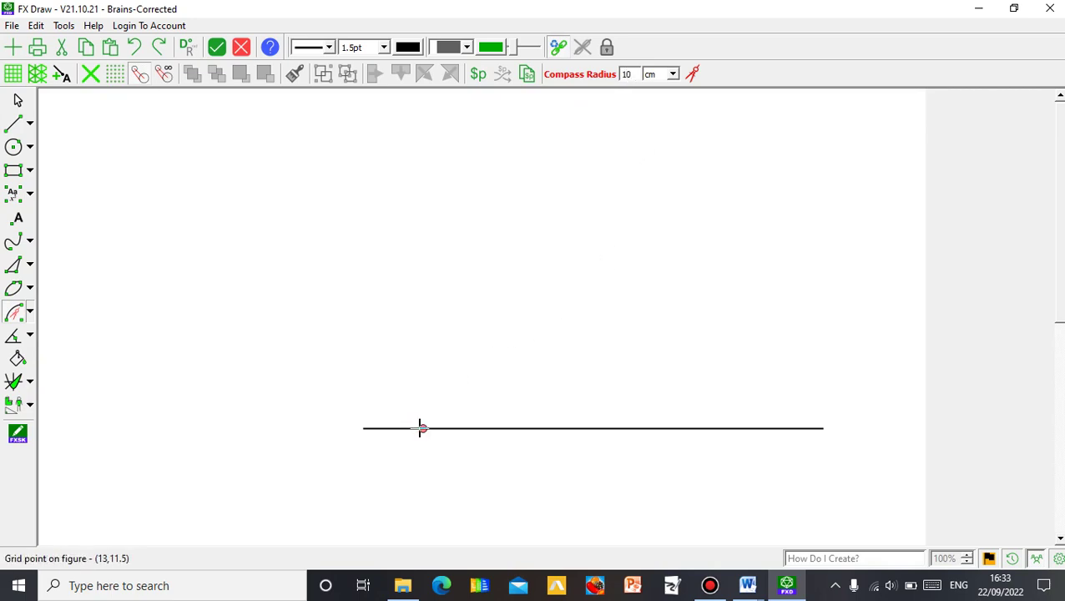
click(420, 428)
click(717, 457)
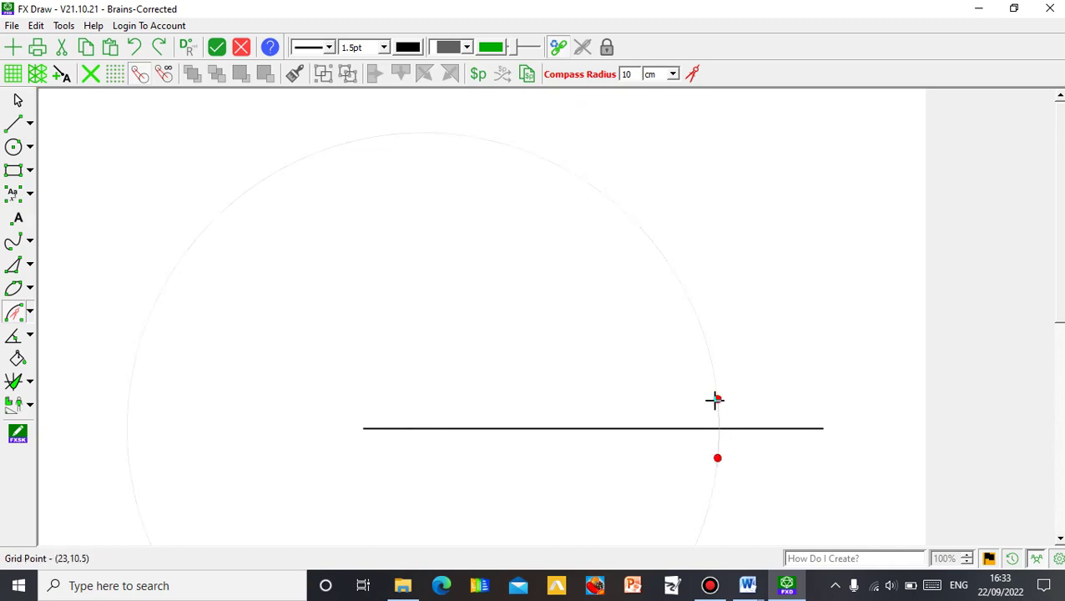
click(715, 399)
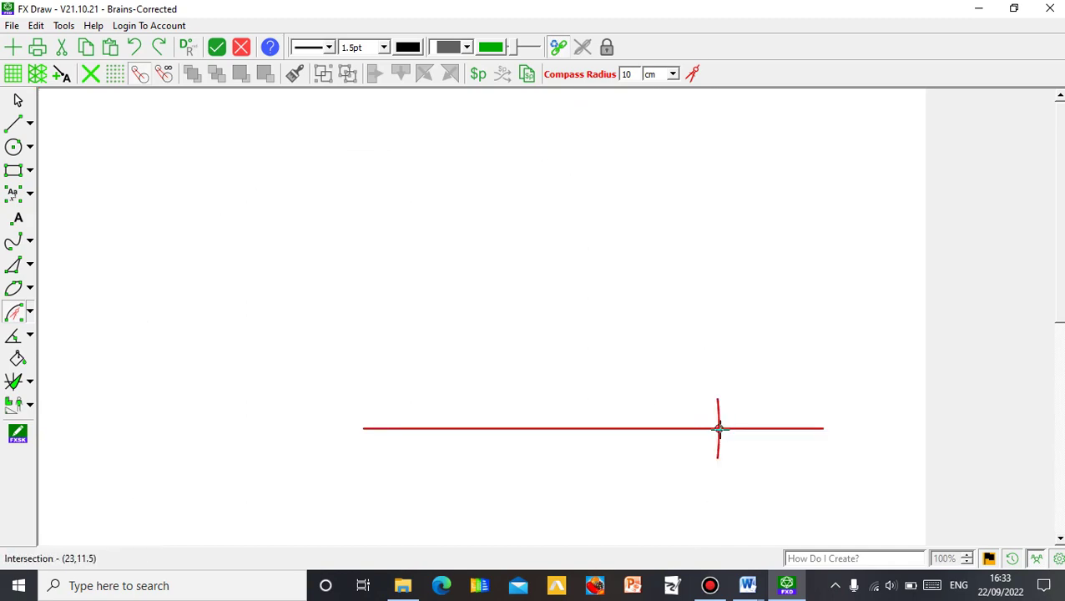
click(717, 428)
click(424, 458)
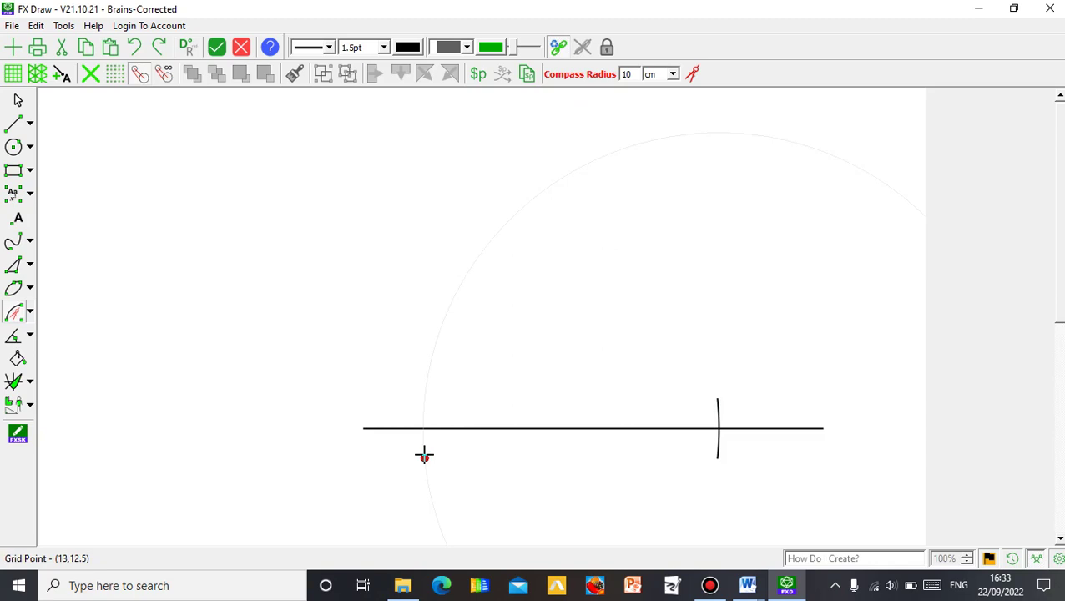
click(423, 398)
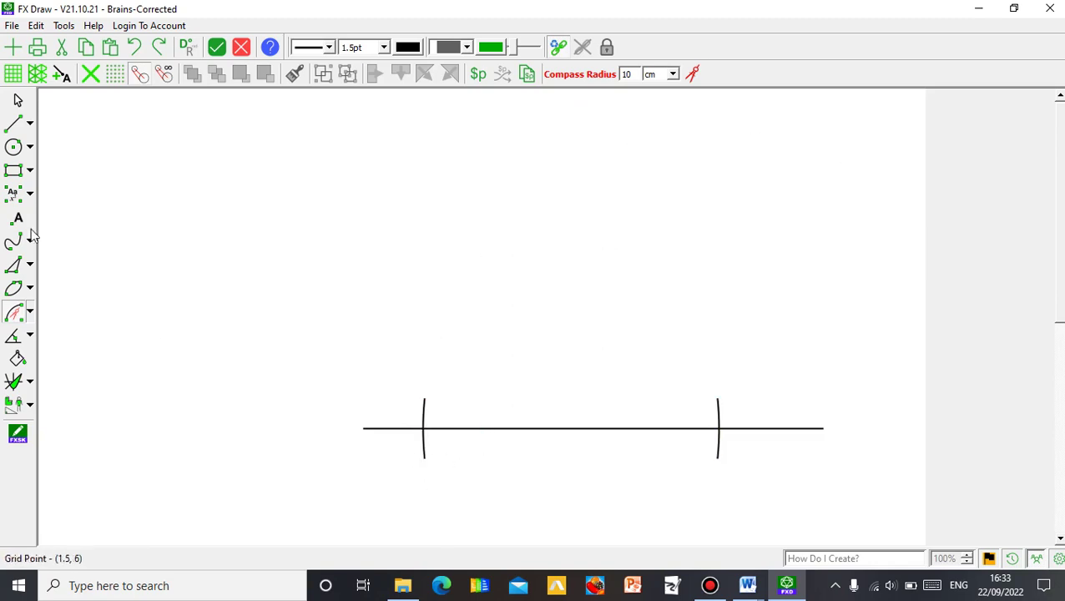
click(12, 193)
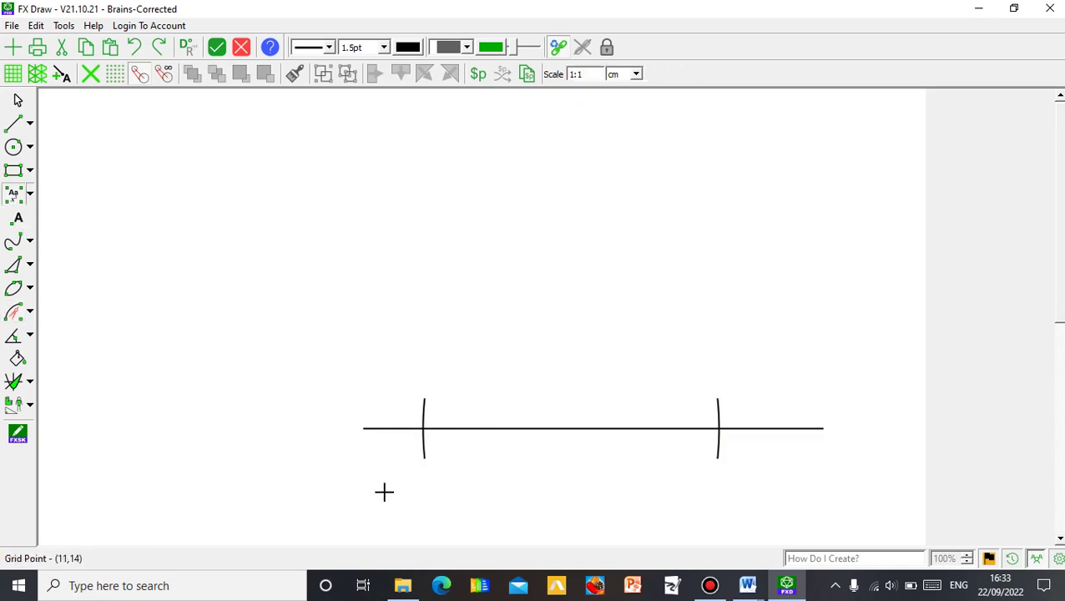
Add text box labels X and Y below the left and right marks
click(30, 194)
click(74, 266)
click(384, 464)
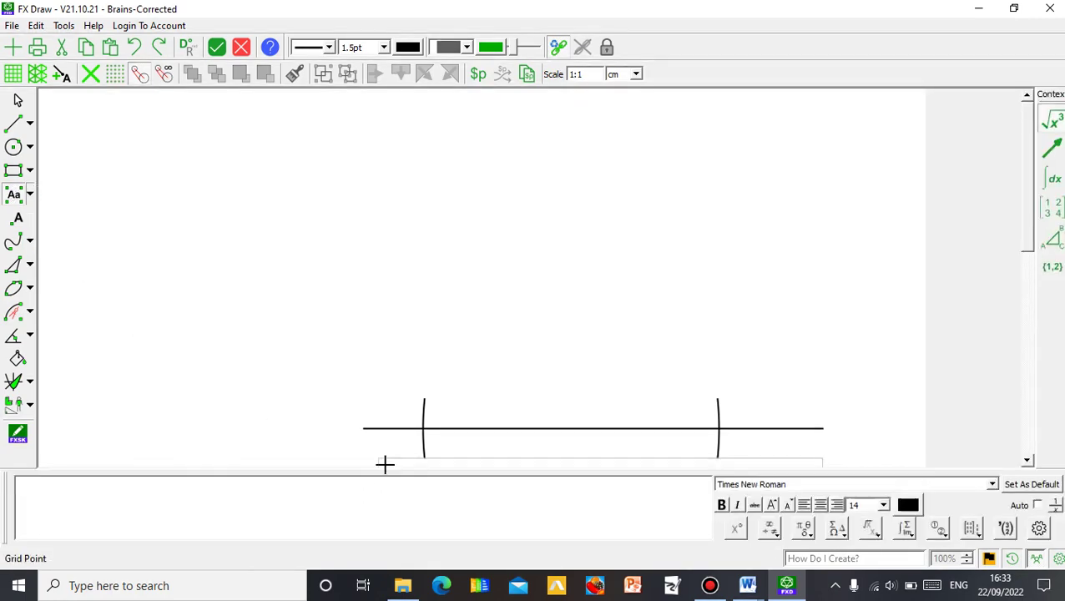
text(x)
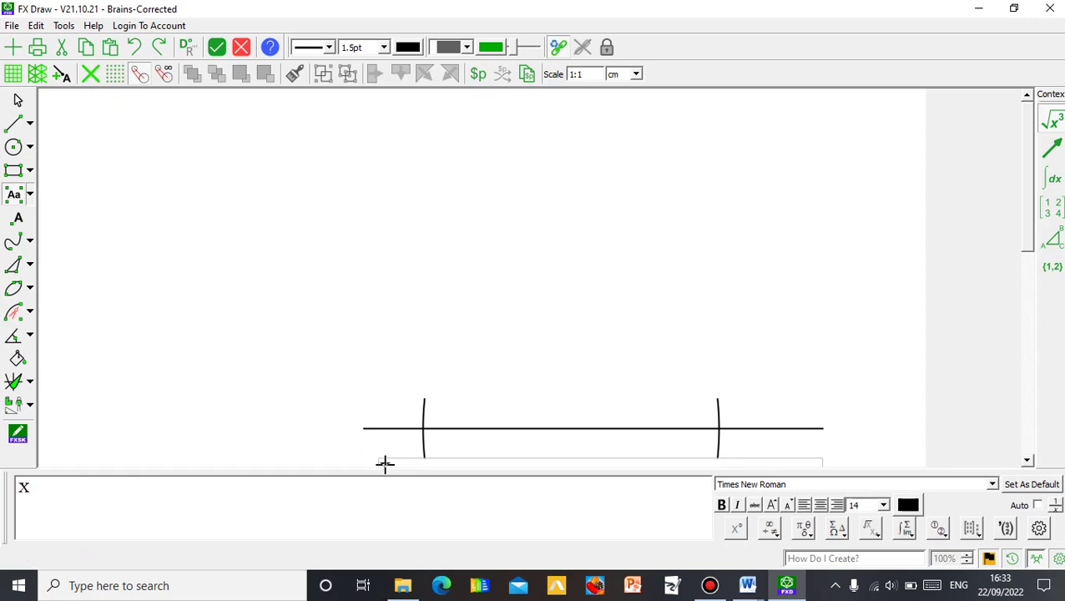
click(321, 340)
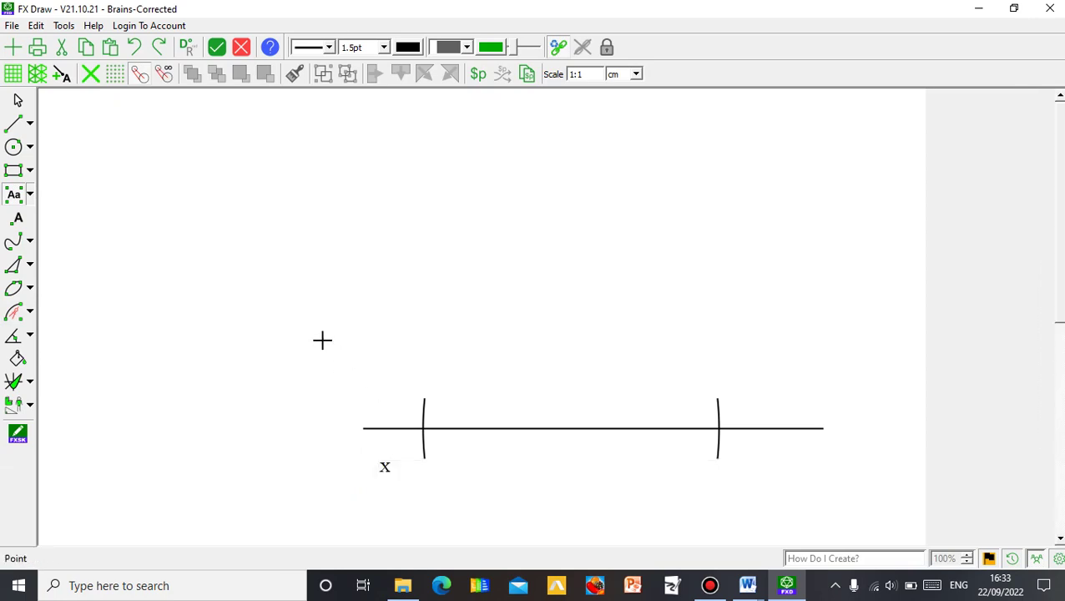
click(736, 463)
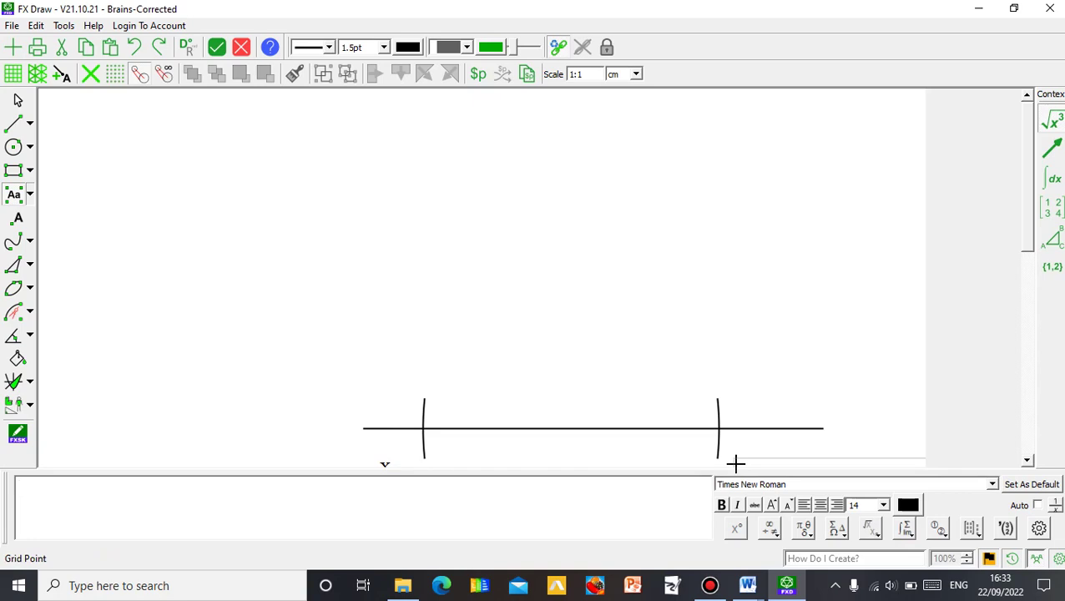
text(Y)
click(654, 153)
Move the X and Y labels up so each sits beside its arc
click(19, 101)
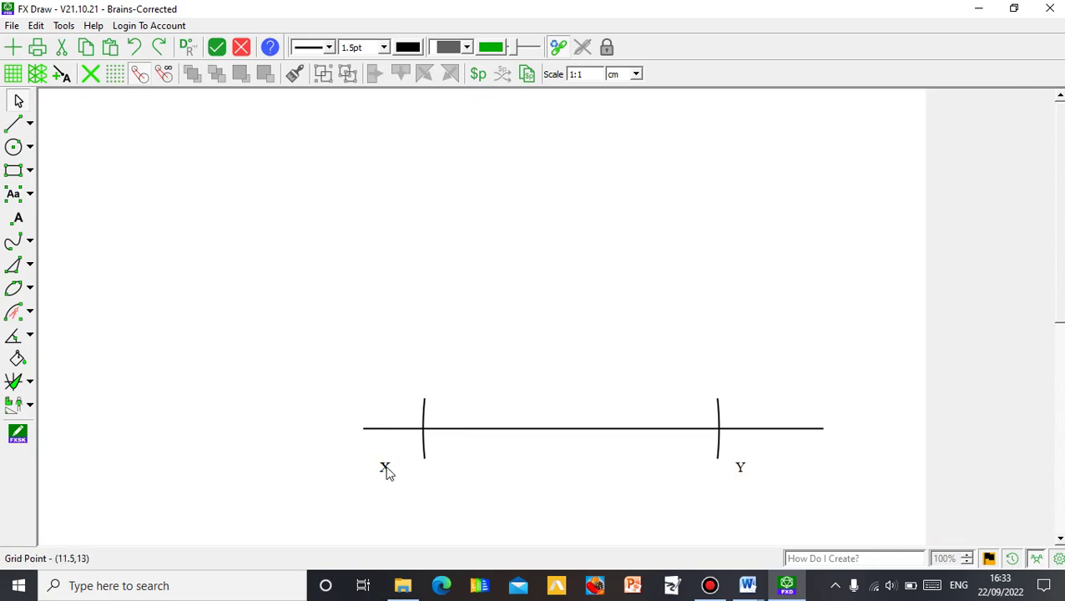
drag(387, 472, 409, 451)
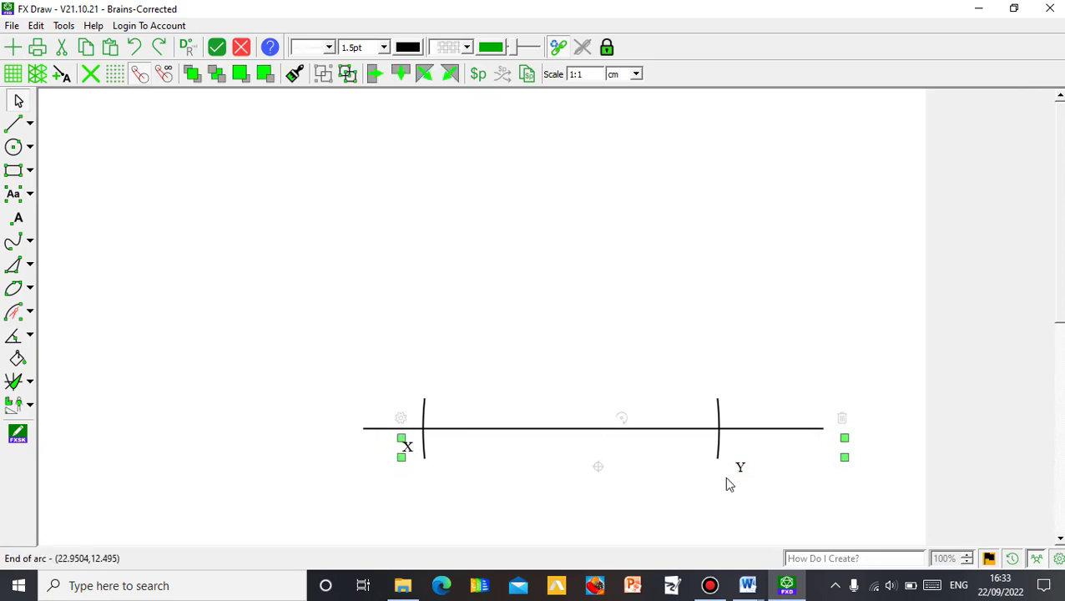
click(751, 519)
drag(744, 472, 736, 451)
click(726, 255)
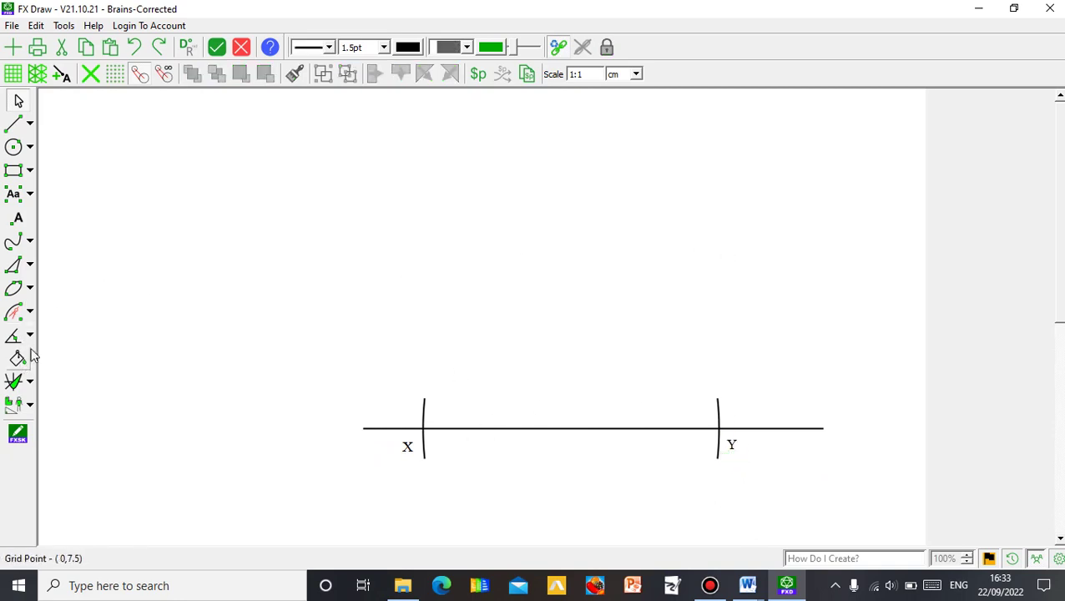
click(30, 125)
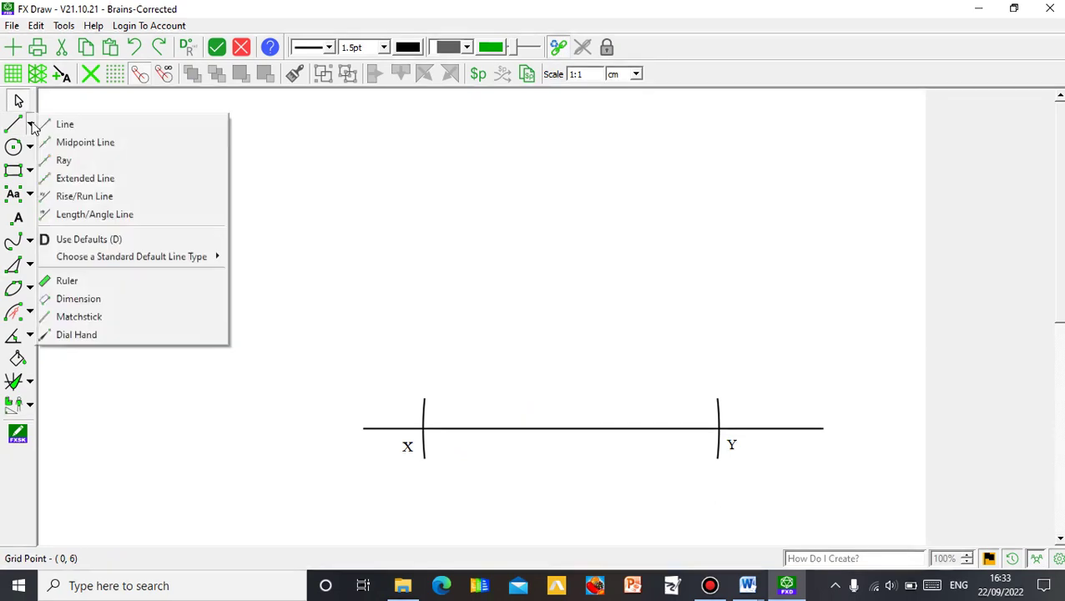
click(103, 283)
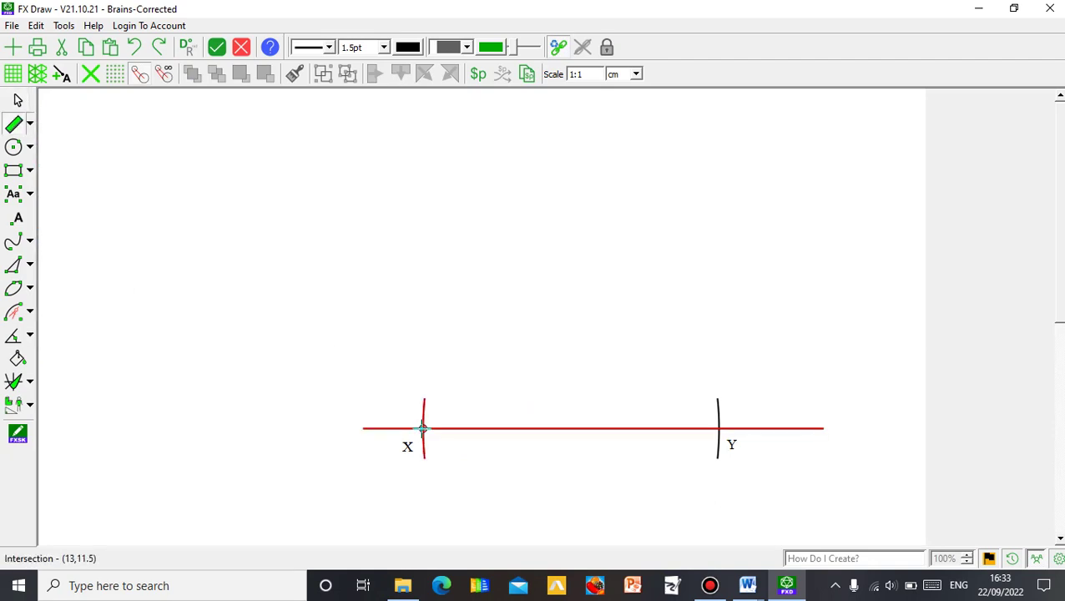
drag(423, 428, 718, 428)
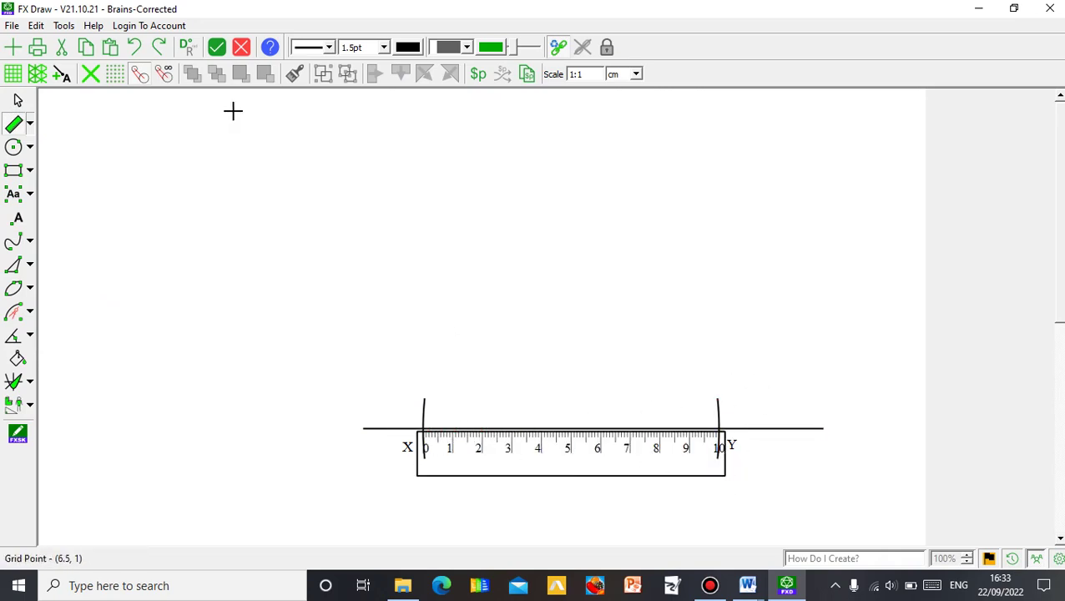
click(135, 50)
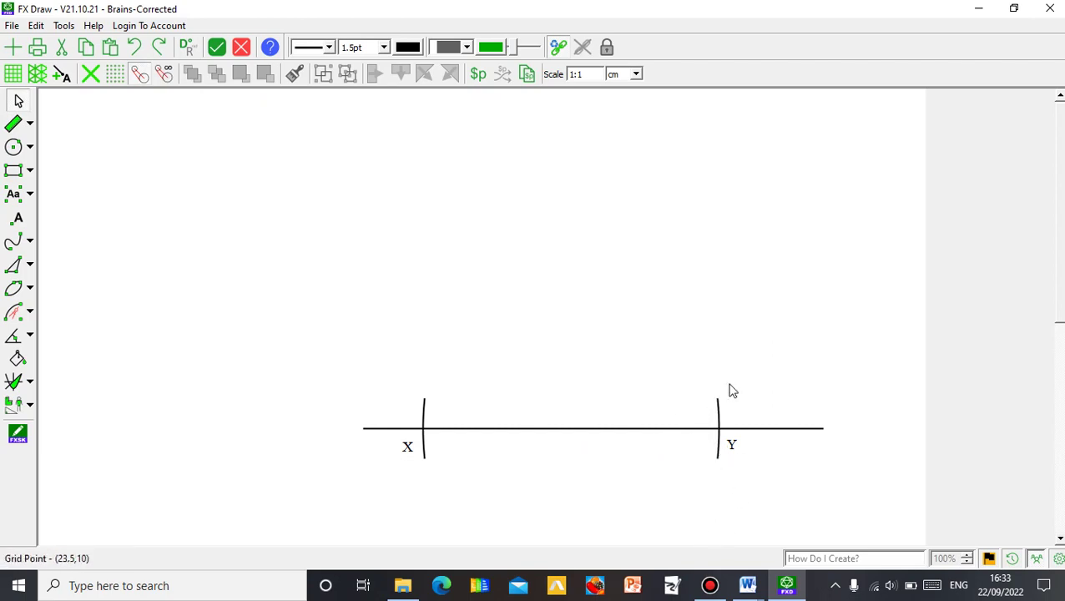
Draw a compass arc centred on Y, then undo it as oversized
click(15, 312)
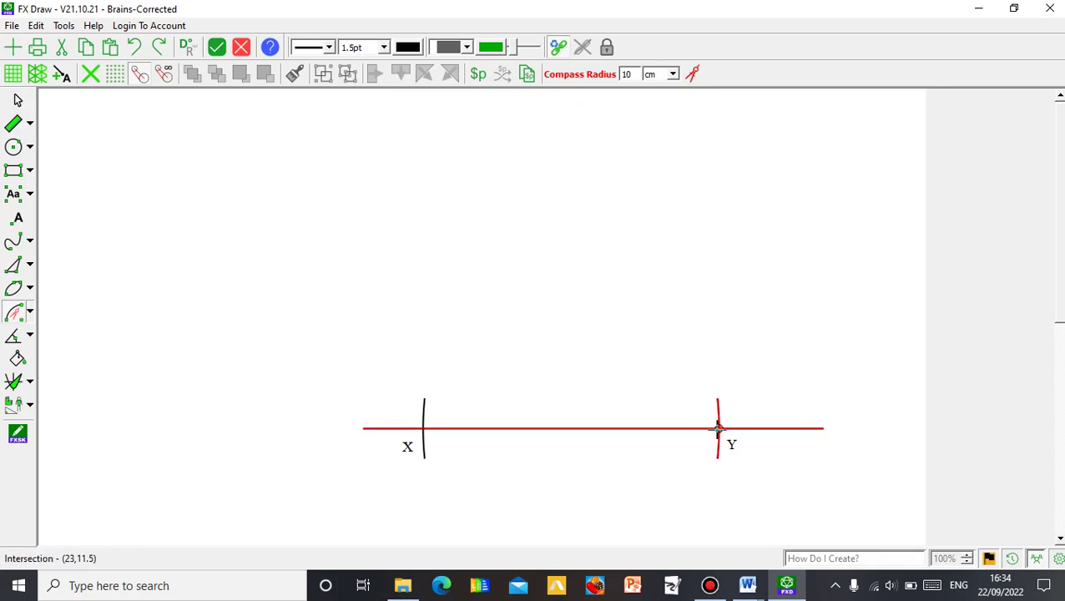
click(717, 429)
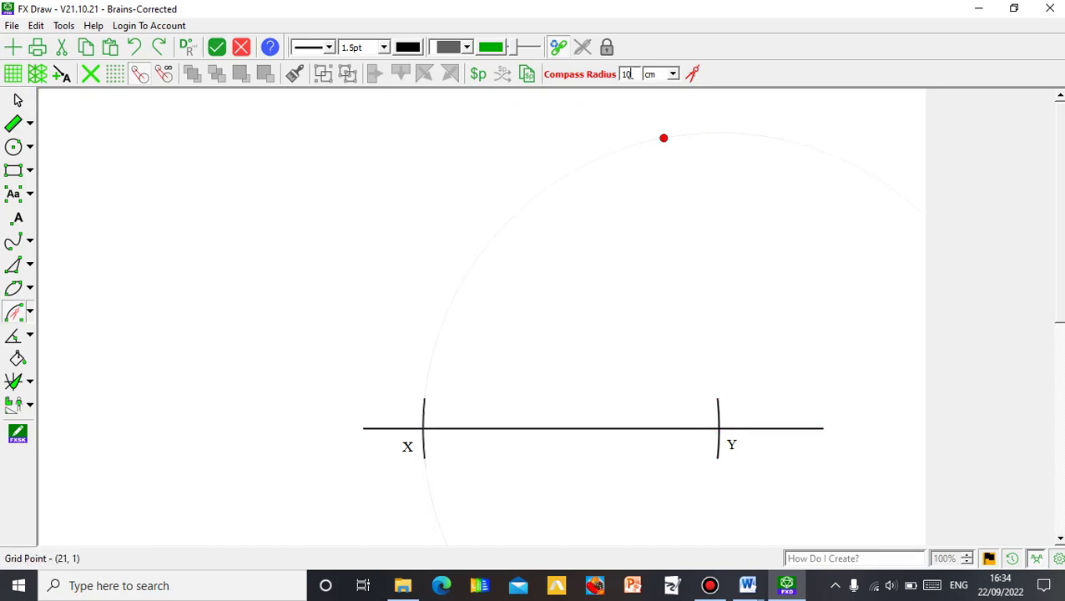
click(531, 249)
click(544, 229)
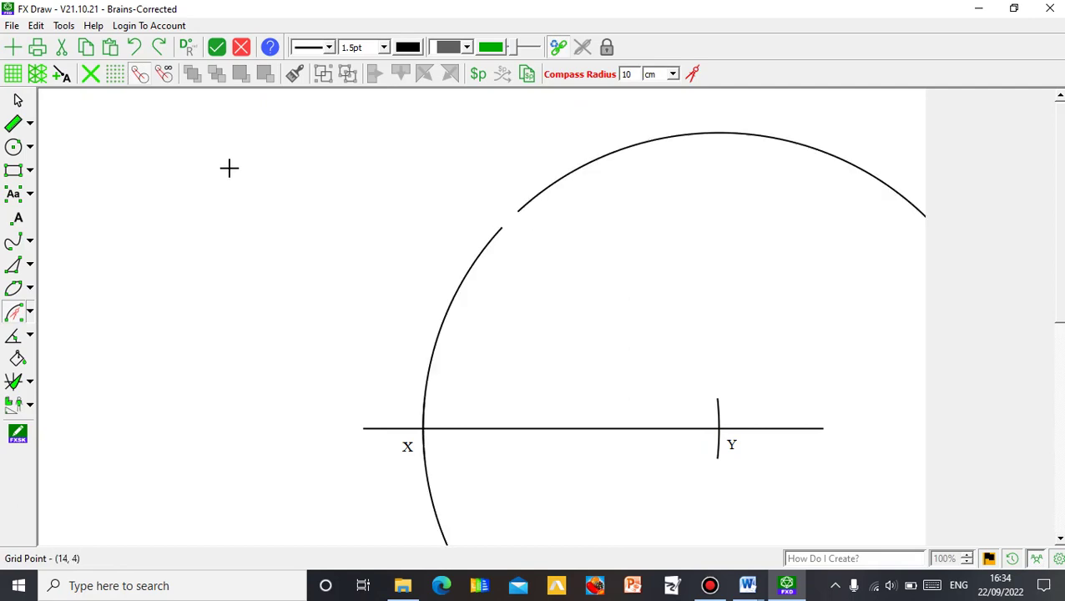
click(136, 48)
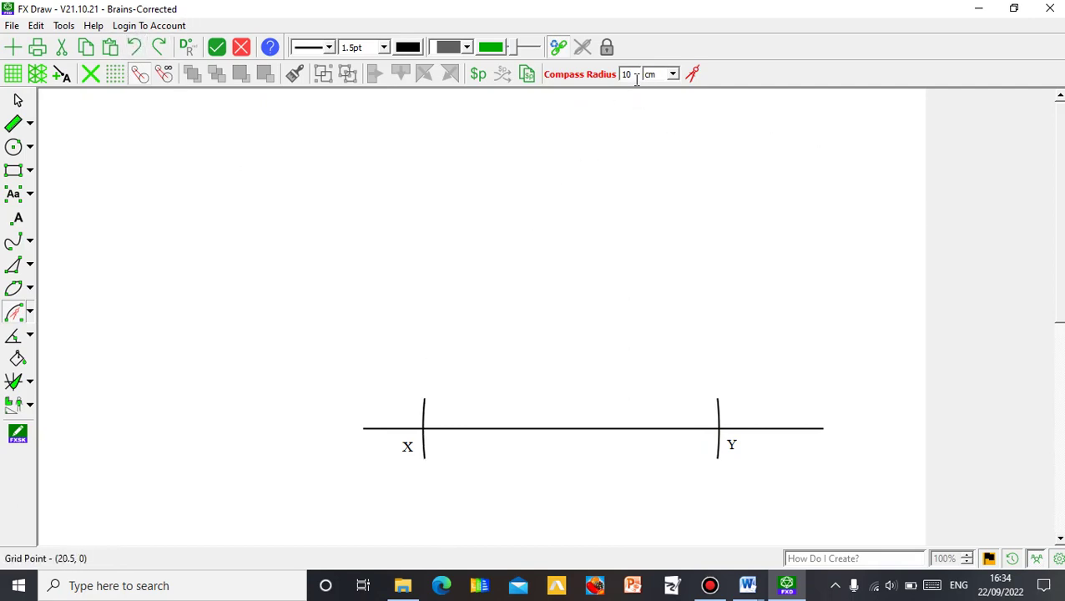
Set the compass radius to 2 cm, arc over Y from the baseline, and undo a stray circle
key(BackSpace)
click(717, 428)
click(659, 428)
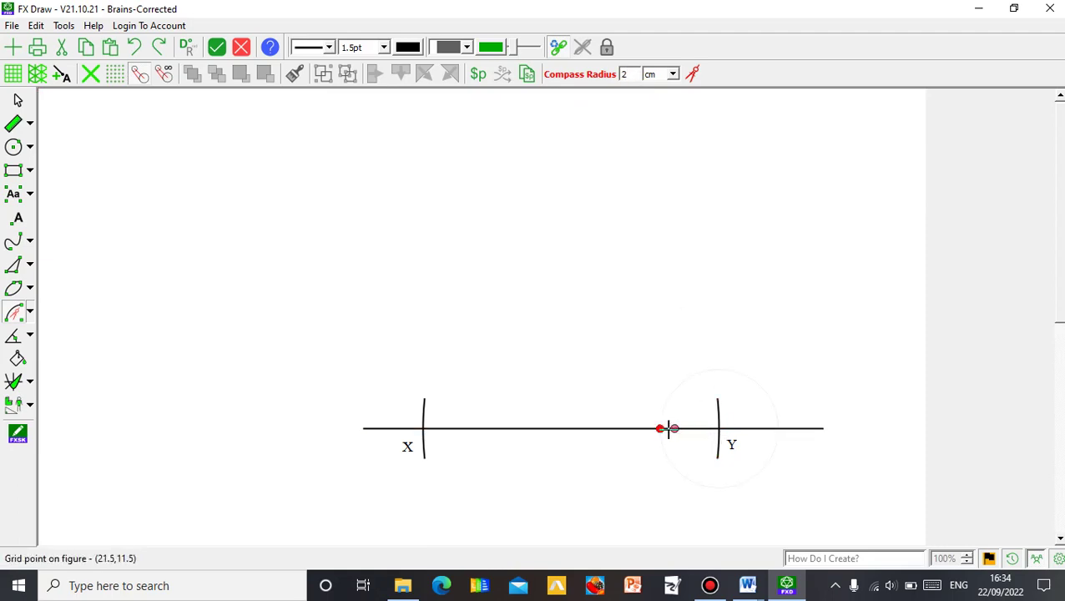
click(736, 369)
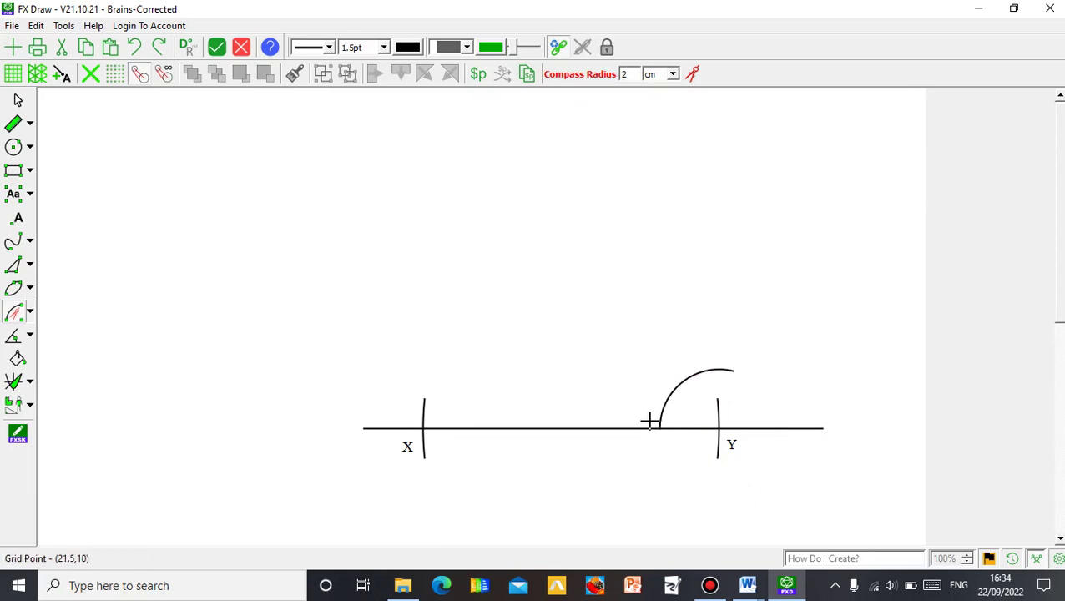
click(660, 428)
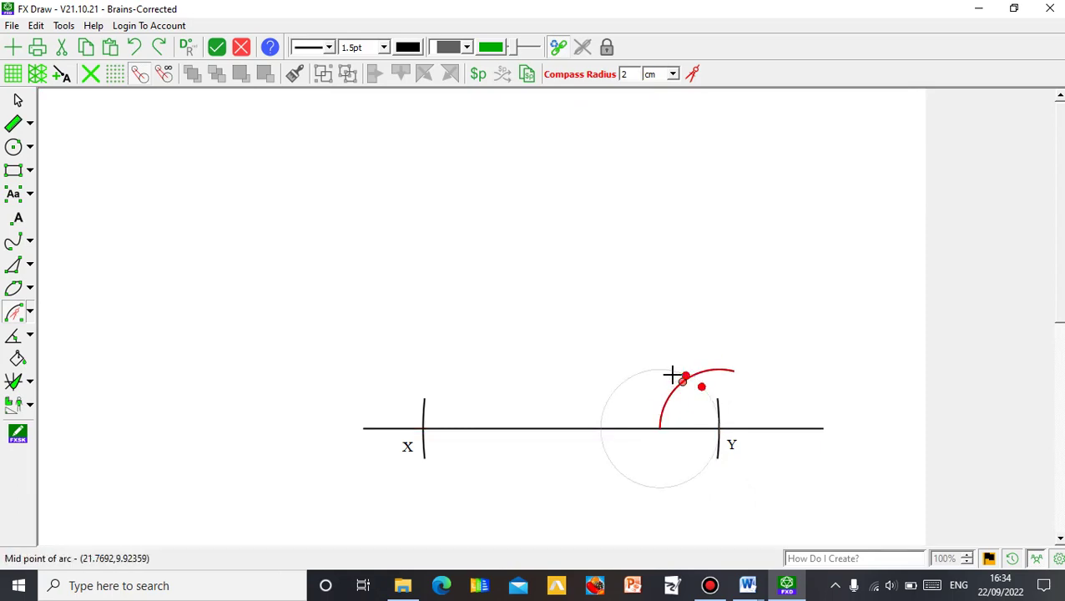
click(666, 371)
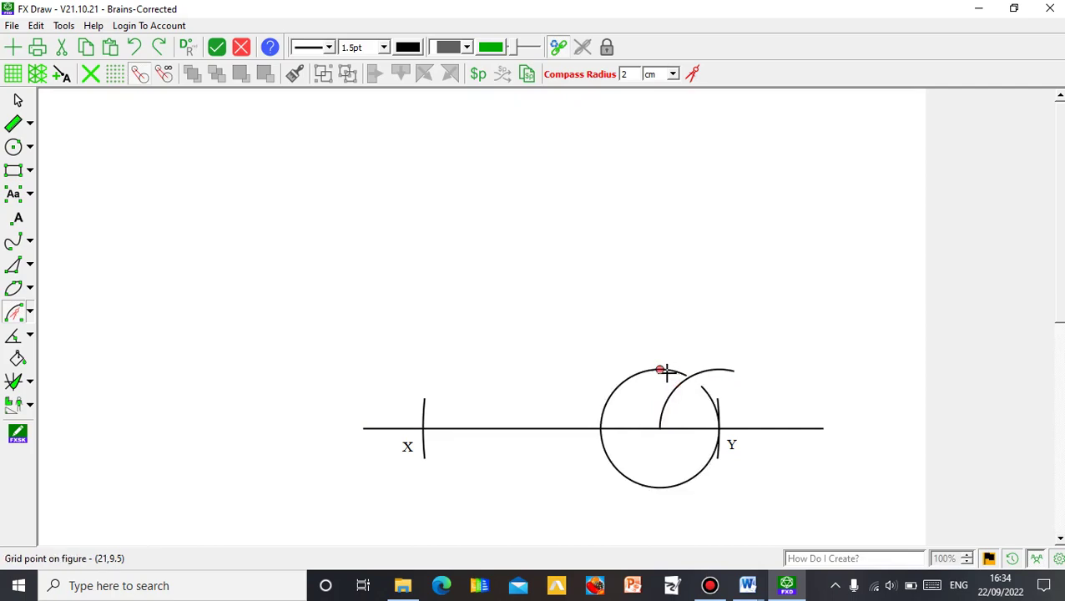
click(133, 47)
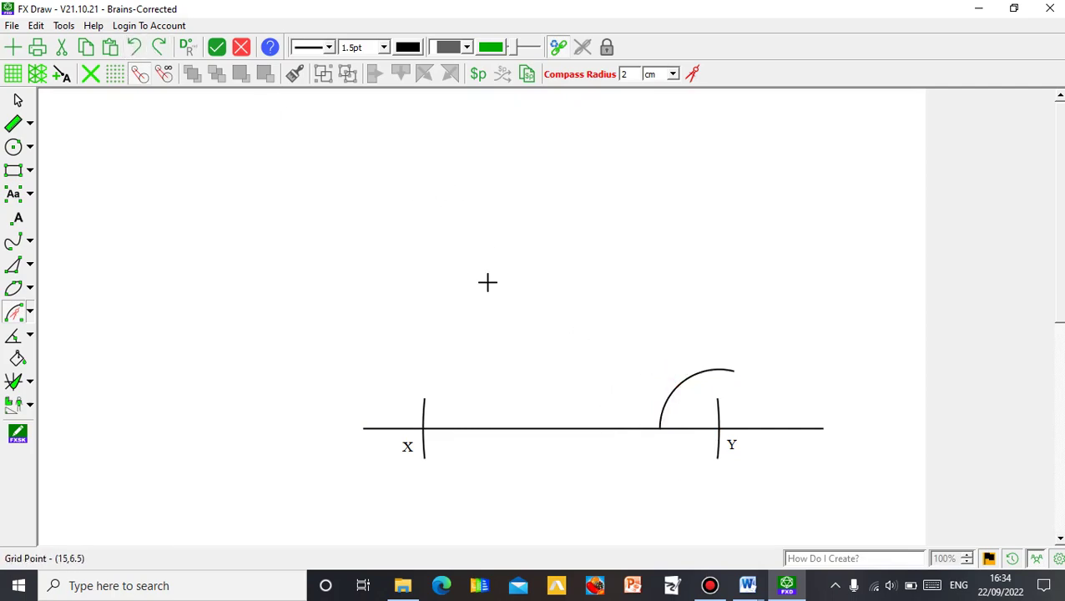
Draw 2 cm arcs from the arc's baseline point and arc crossing, intersecting above the line left of Y
click(658, 429)
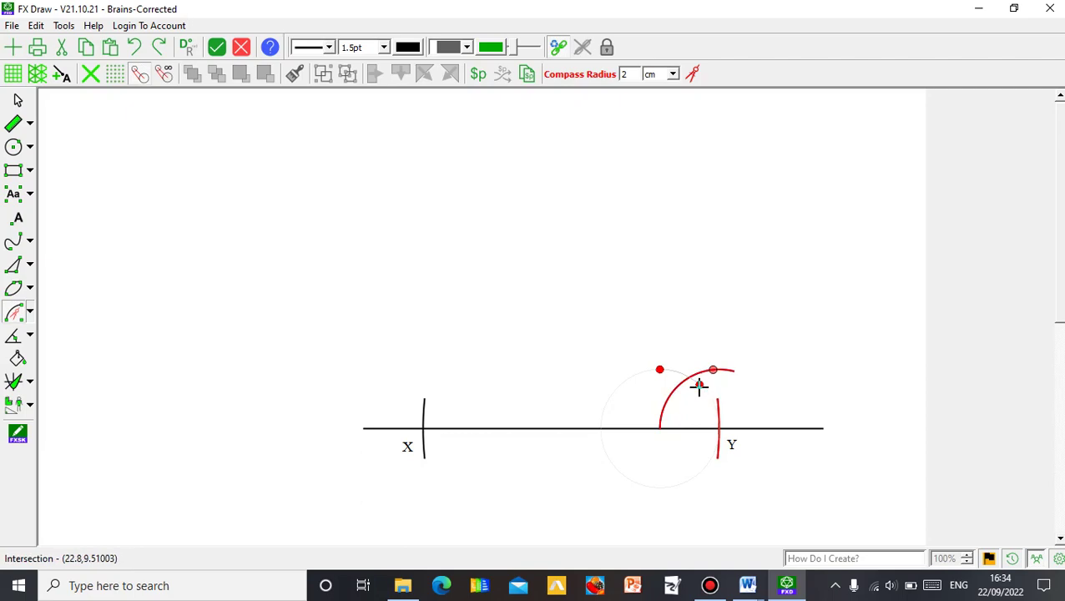
click(699, 385)
click(699, 386)
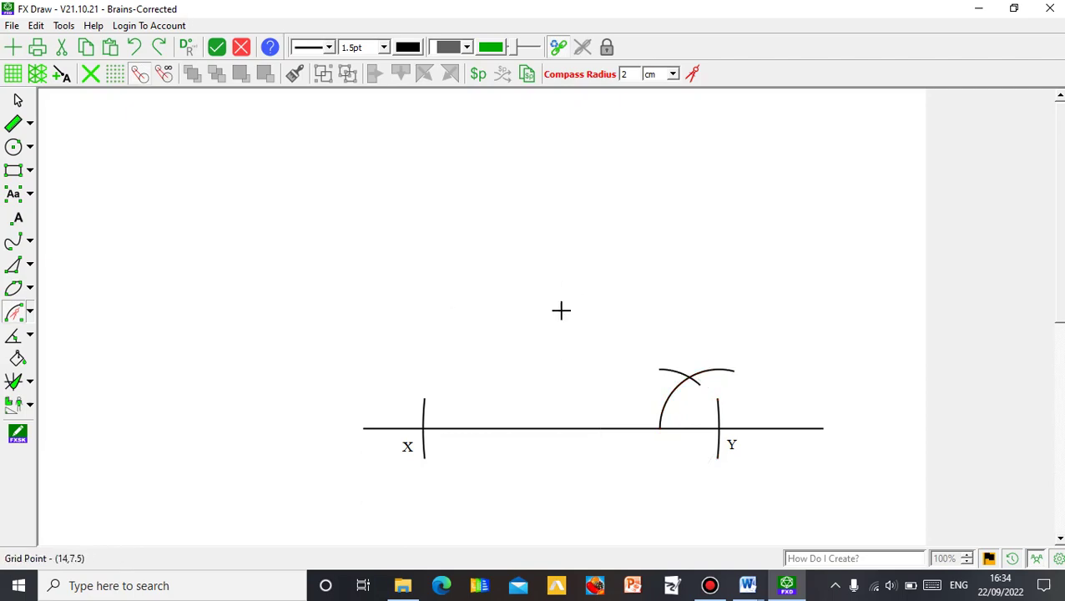
click(689, 378)
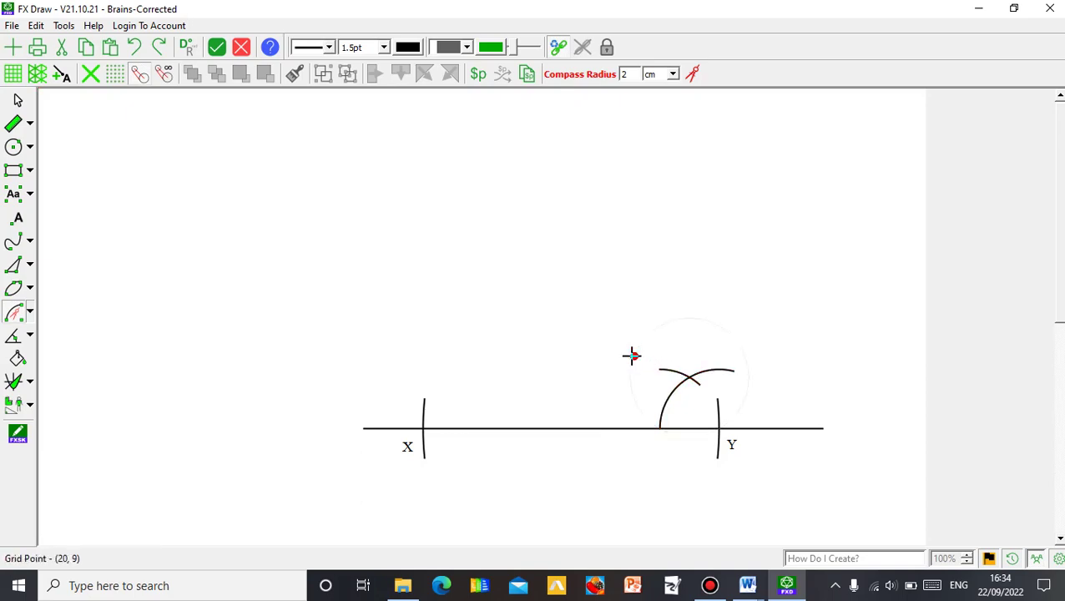
drag(633, 369, 644, 415)
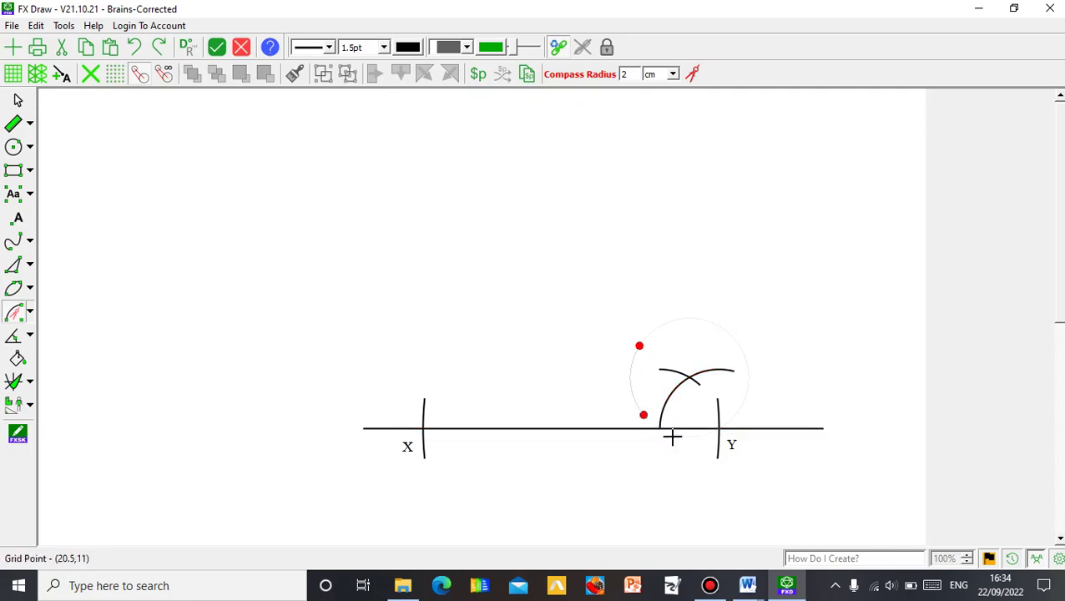
click(673, 436)
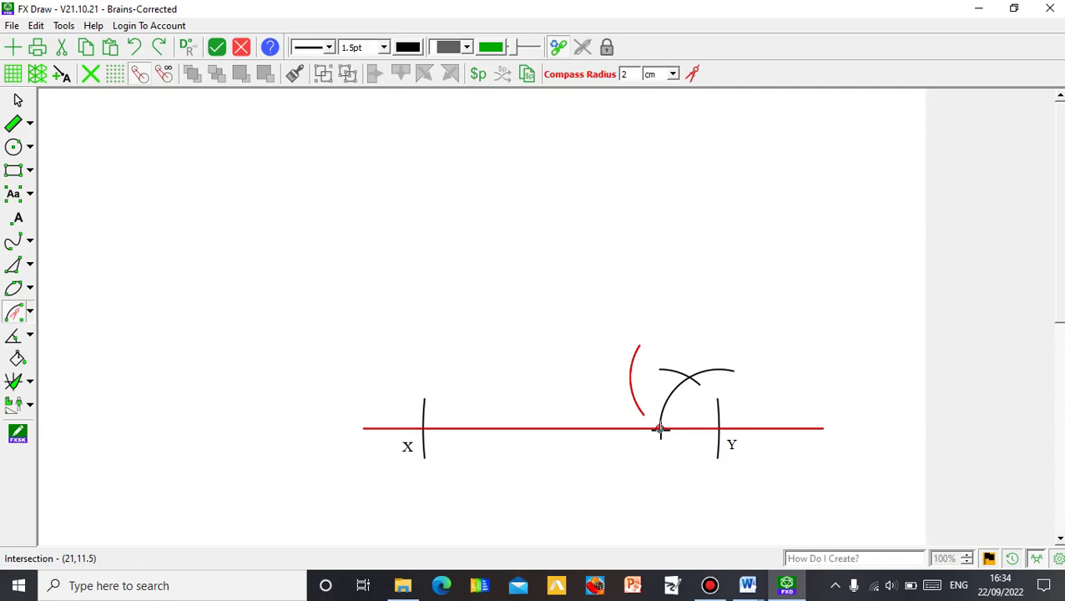
click(660, 429)
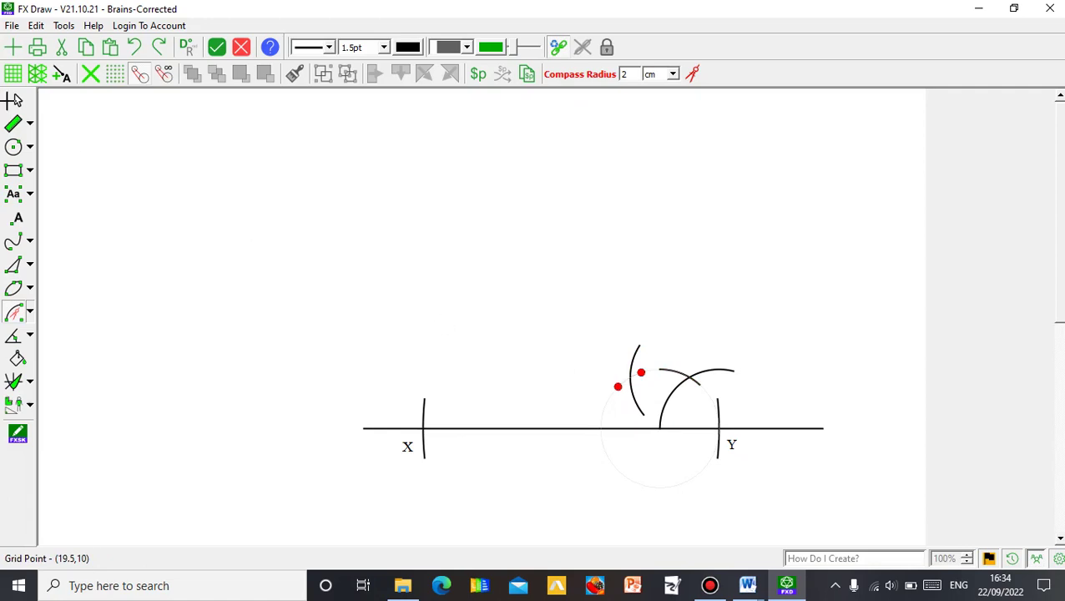
click(19, 101)
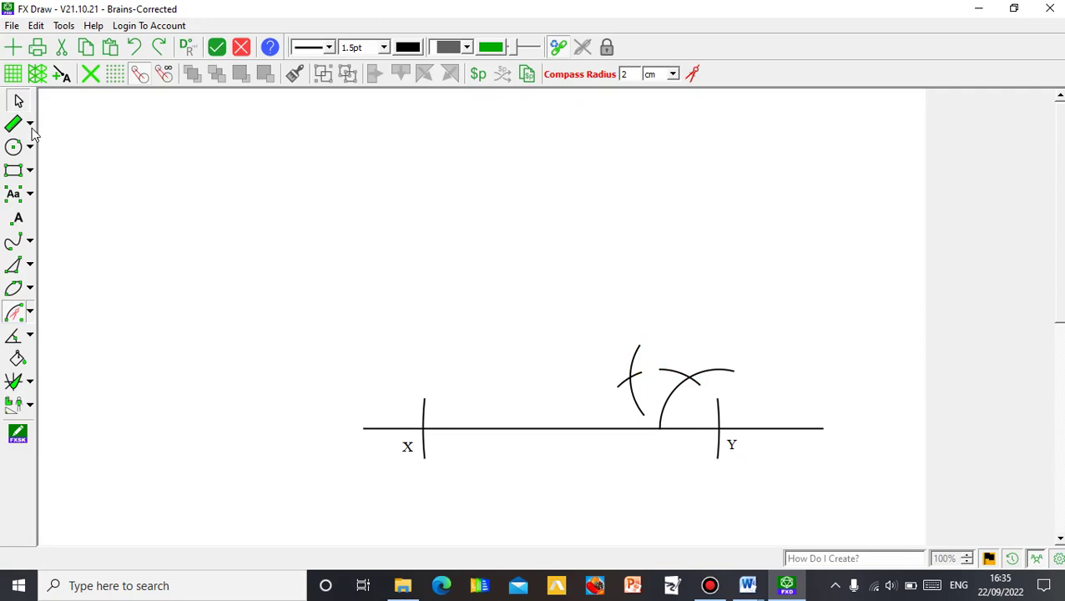
Draw a straight line from Y through the crossed arcs, extending to the upper left
click(30, 126)
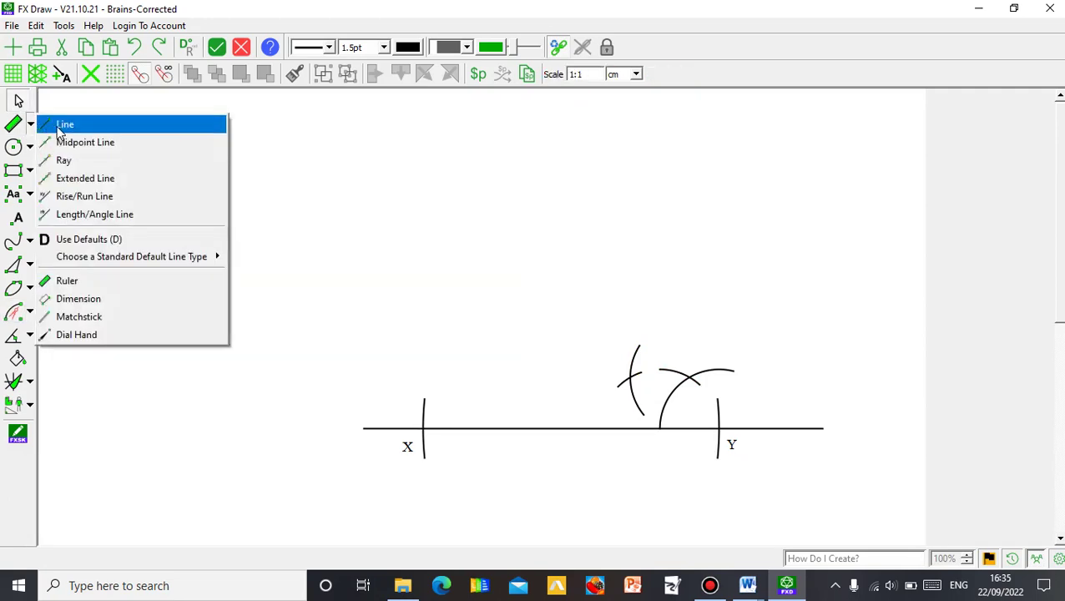
click(60, 127)
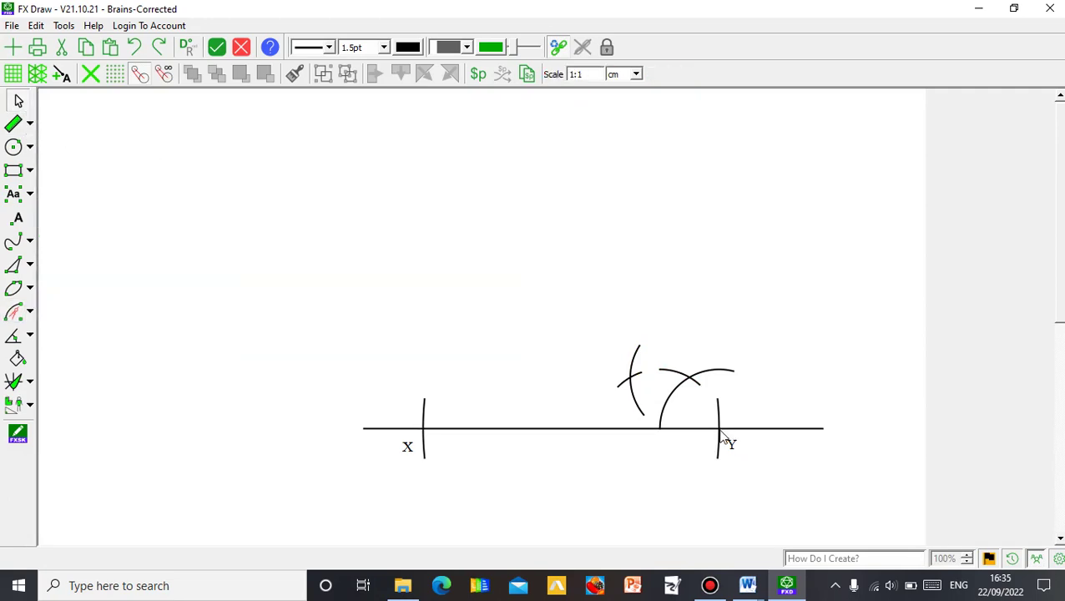
drag(718, 428, 276, 199)
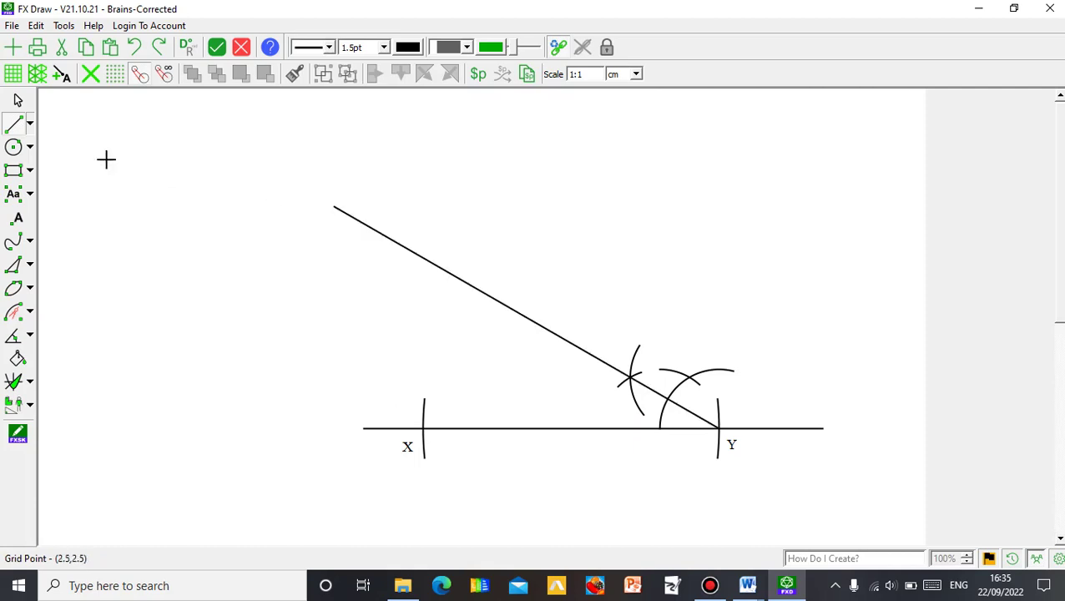
click(18, 100)
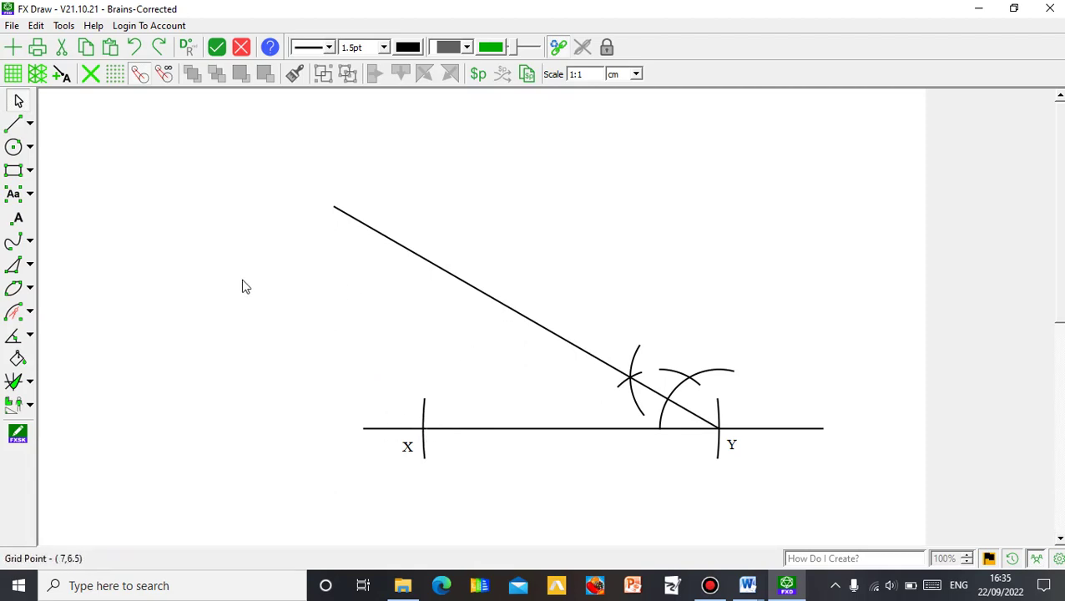
Draw a 2 cm compass semicircle centred on X along the base line
click(15, 313)
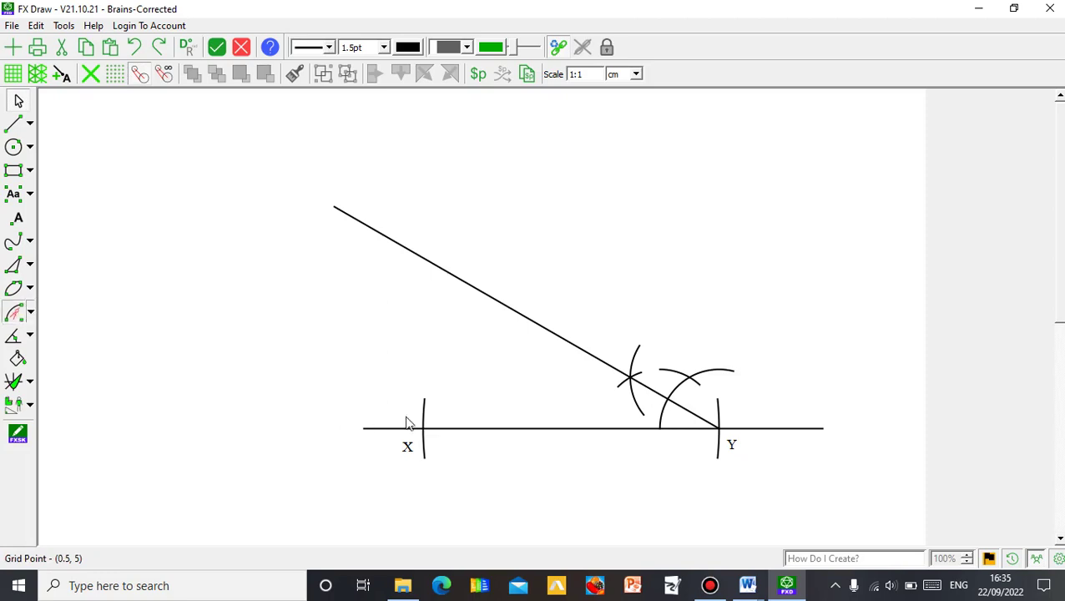
click(17, 315)
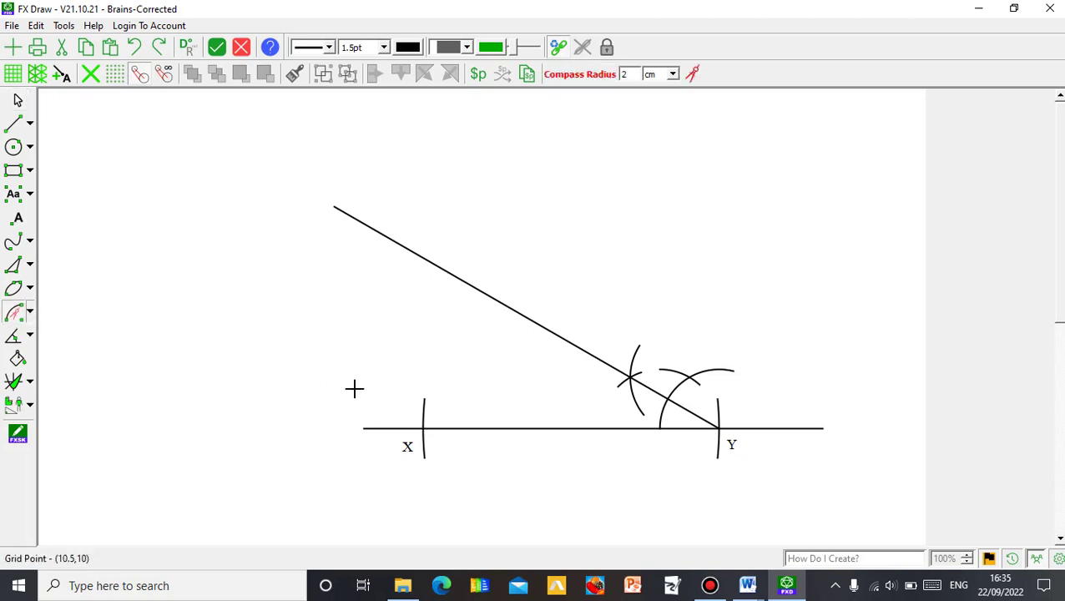
click(424, 427)
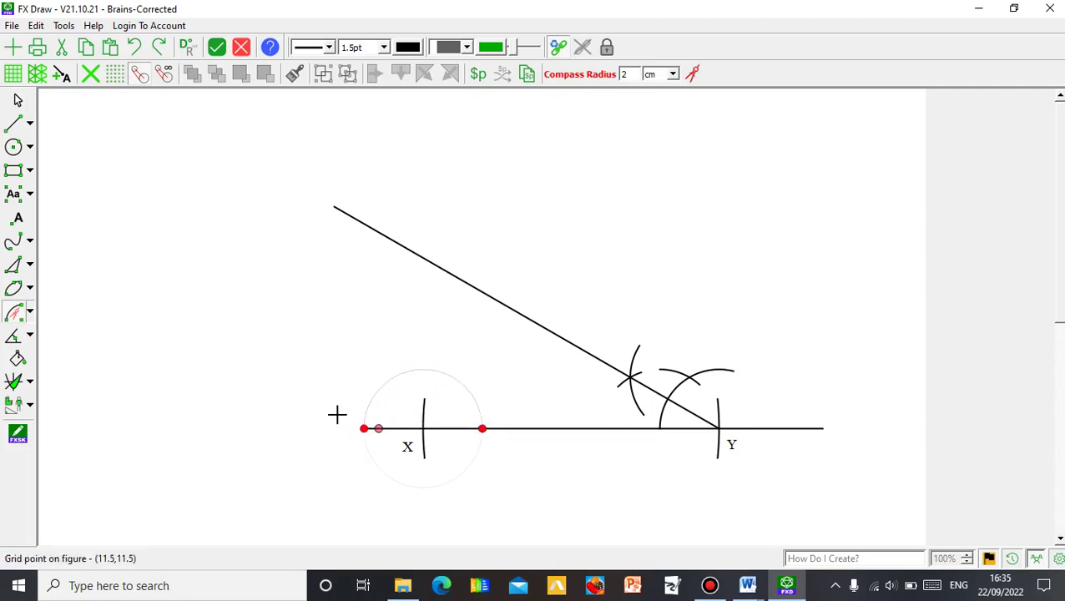
click(365, 427)
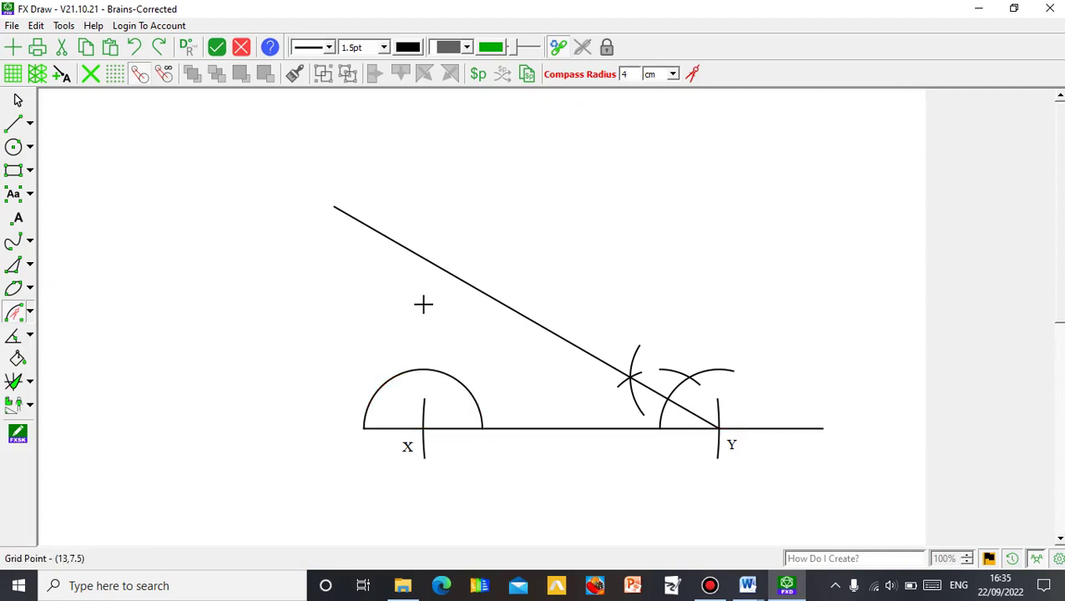
Draw two 4 cm arcs from the semicircle's ends that cross above X
click(482, 426)
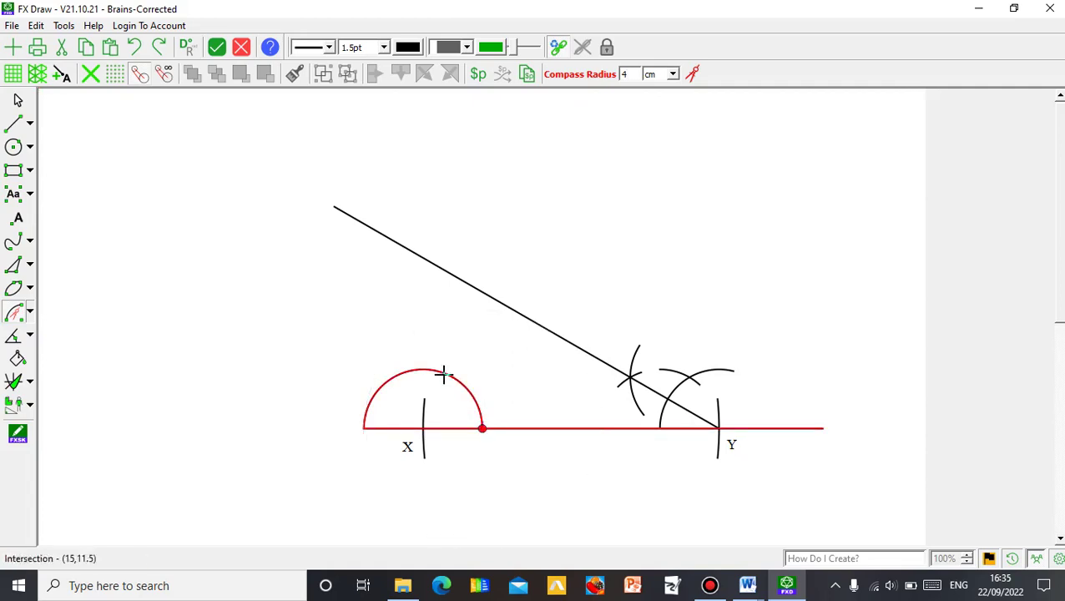
click(453, 313)
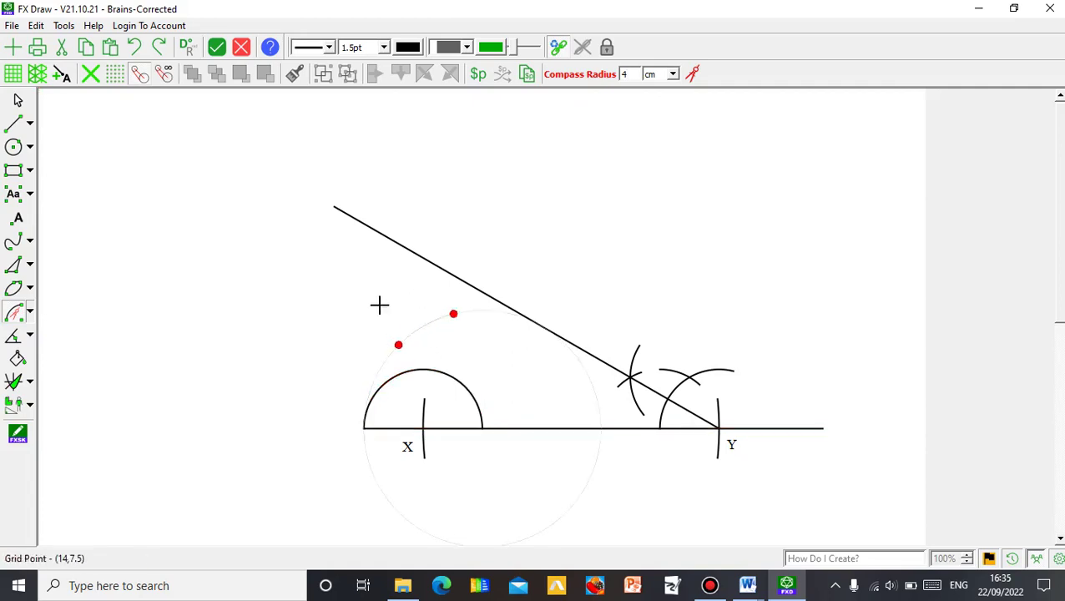
click(365, 452)
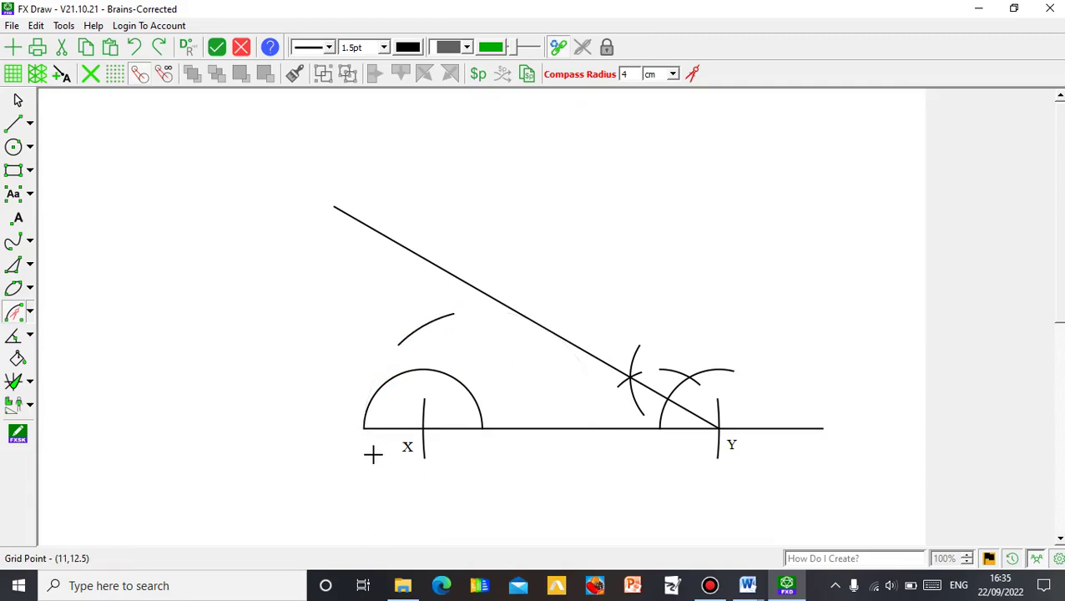
click(364, 429)
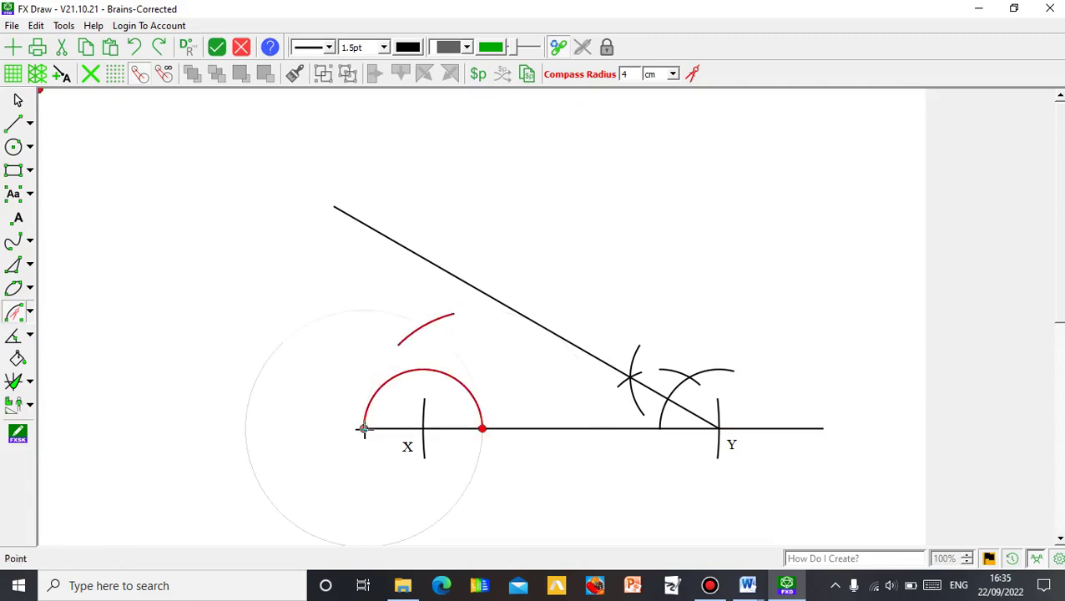
click(381, 311)
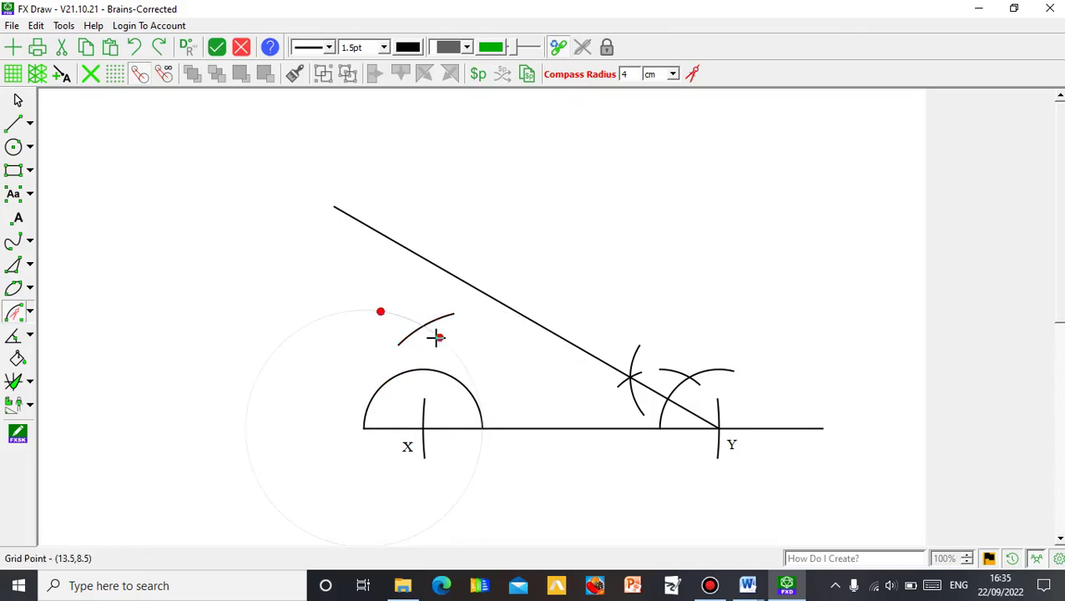
click(437, 337)
click(17, 100)
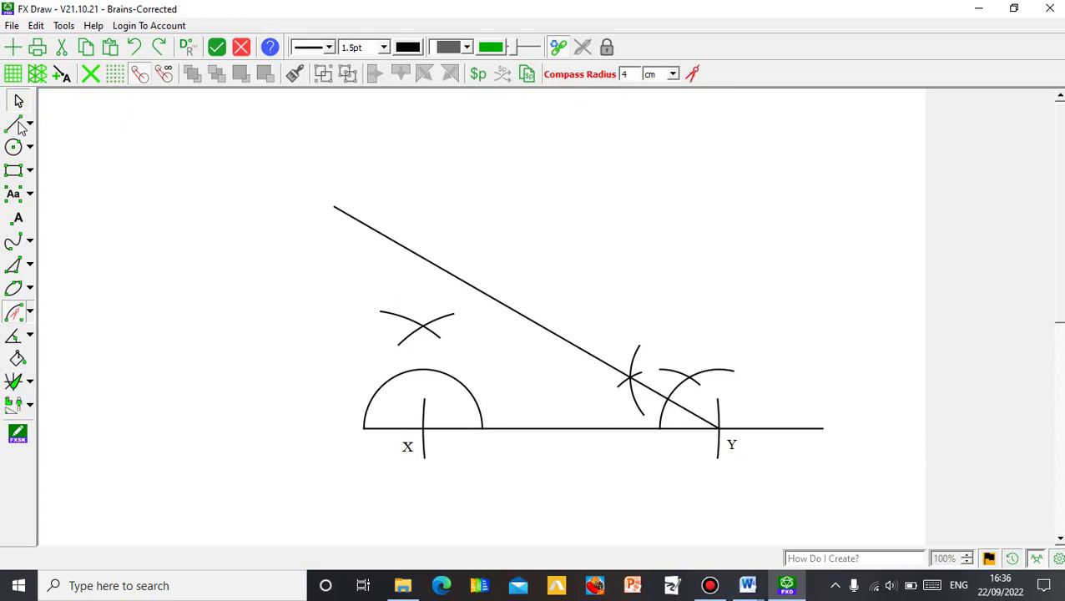
click(17, 126)
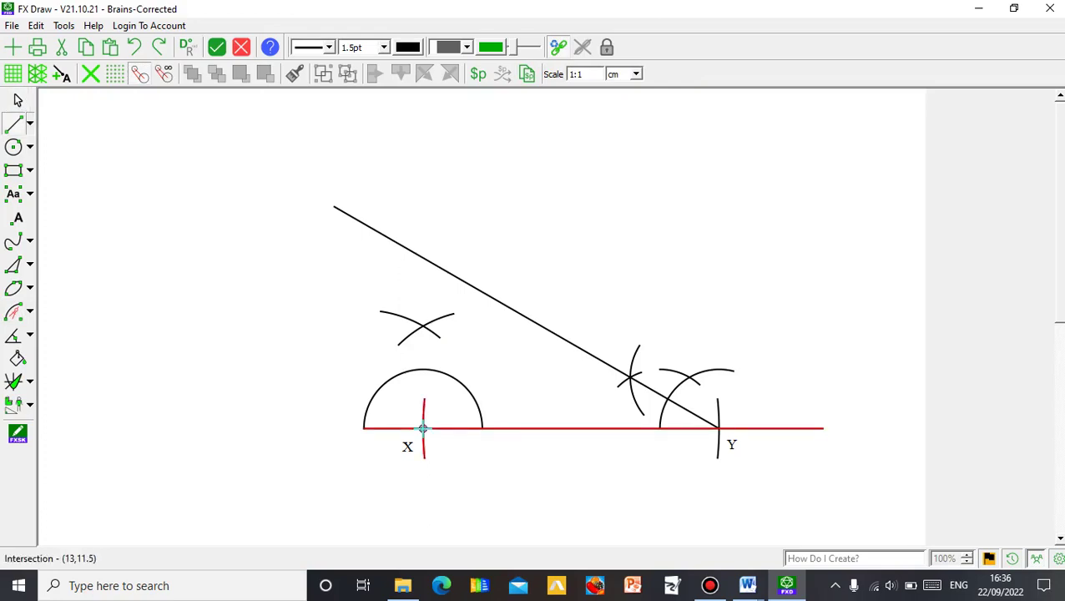
Draw a vertical line from X up through the crossed arcs, perpendicular to the base line
click(423, 428)
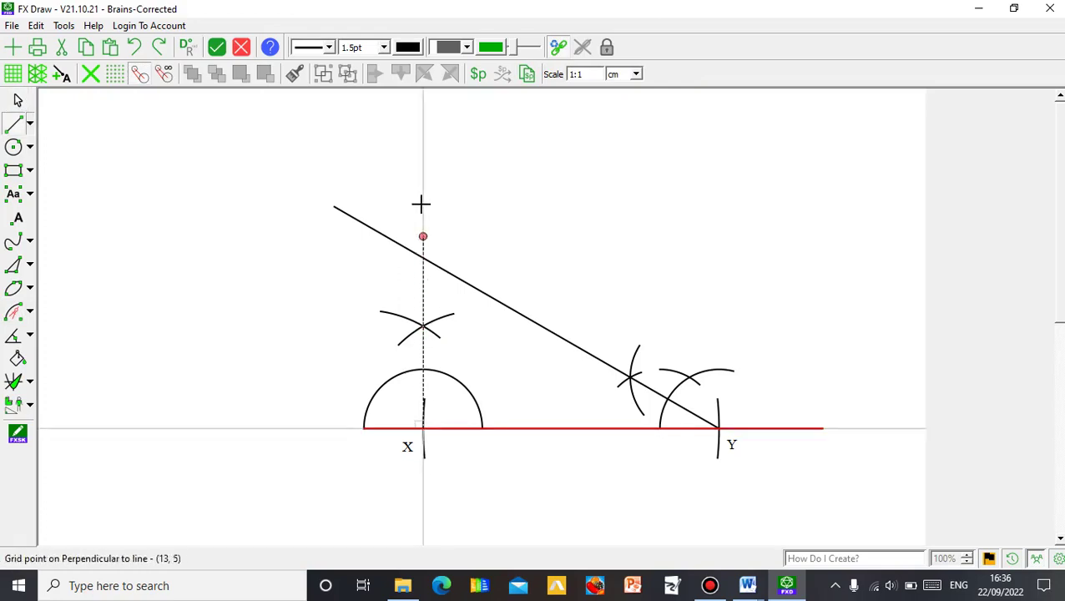
click(423, 141)
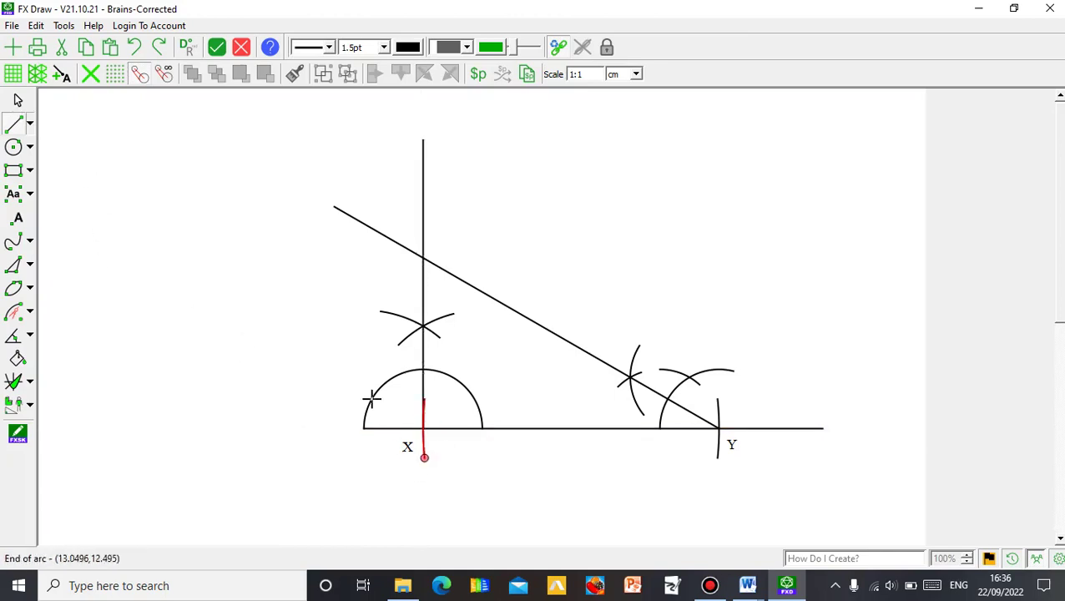
click(29, 118)
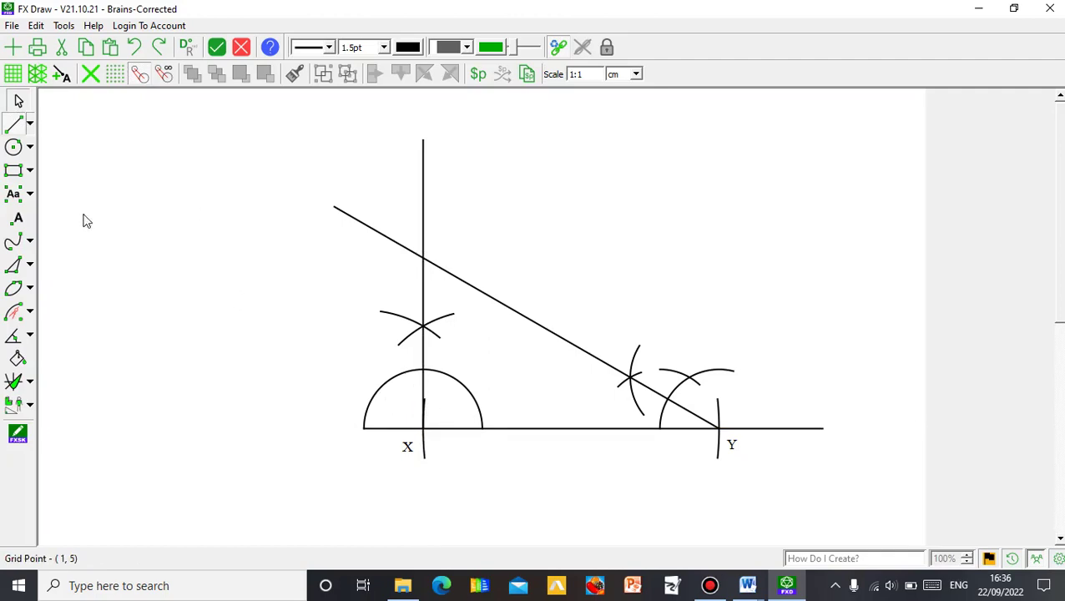
click(18, 315)
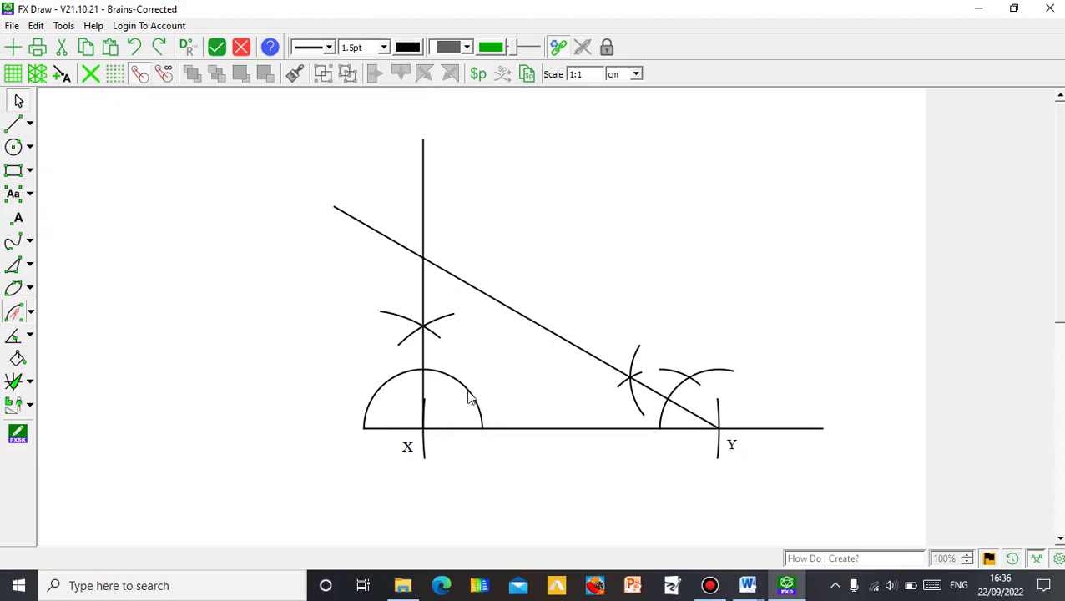
Draw two equal arcs from the semicircle's baseline and perpendicular crossings, intersecting inside X's right angle
click(443, 377)
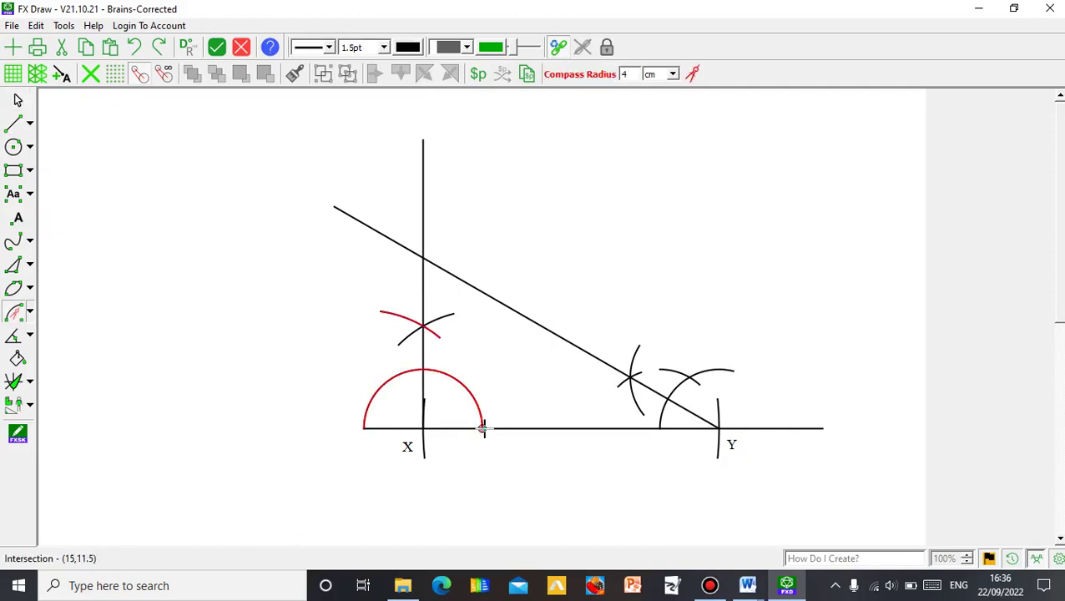
click(483, 428)
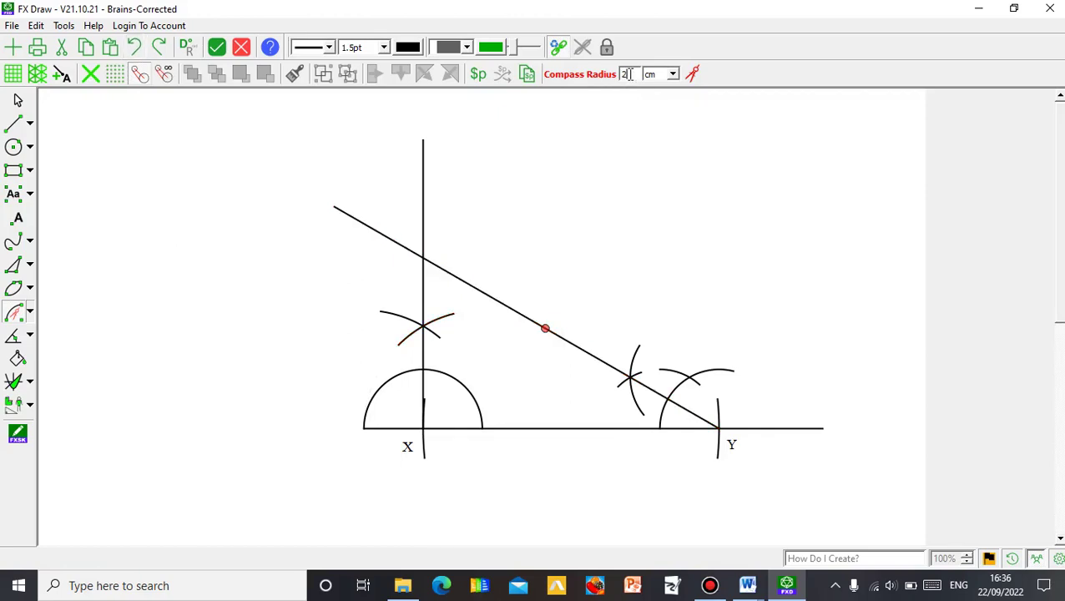
click(482, 428)
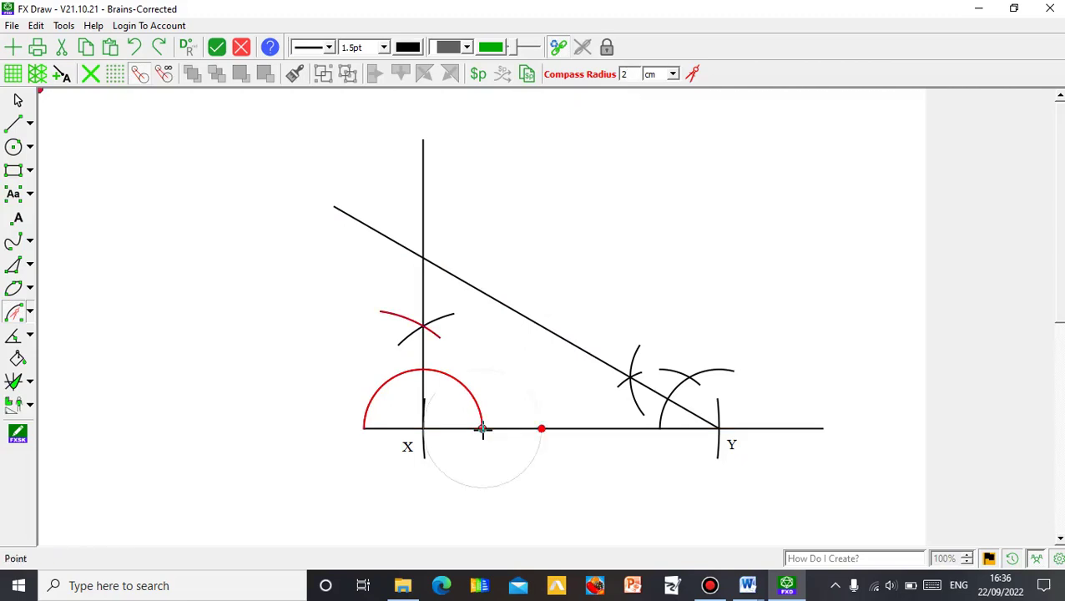
click(515, 380)
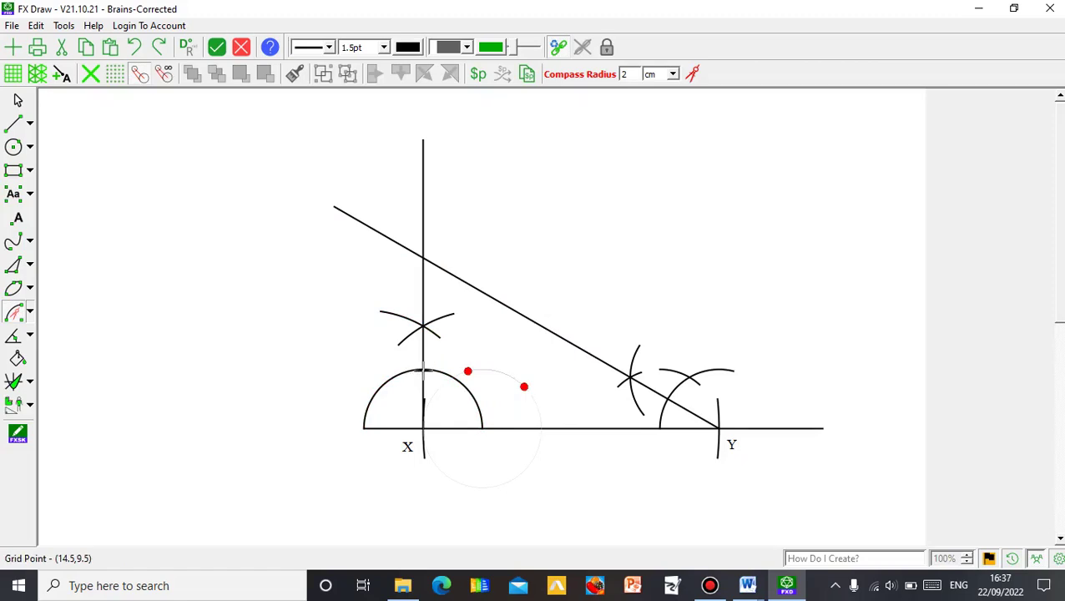
click(422, 371)
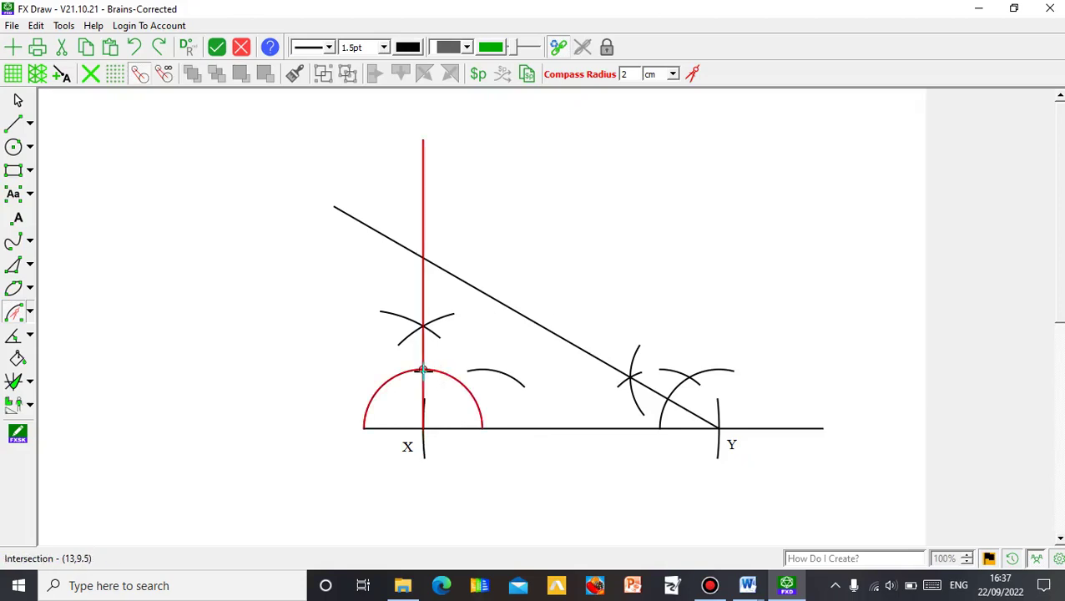
click(422, 370)
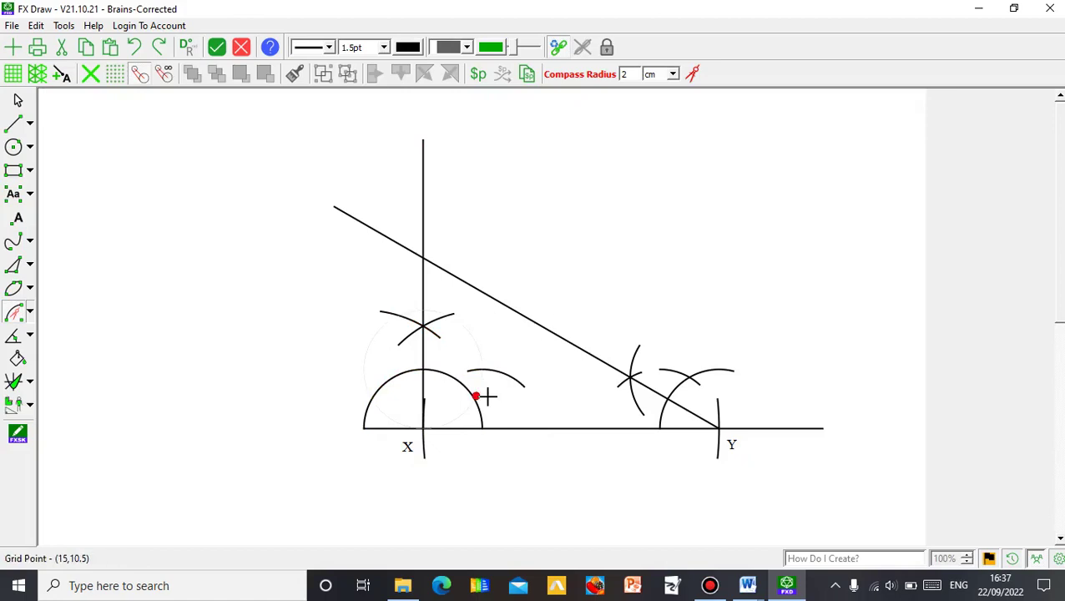
click(491, 393)
click(16, 101)
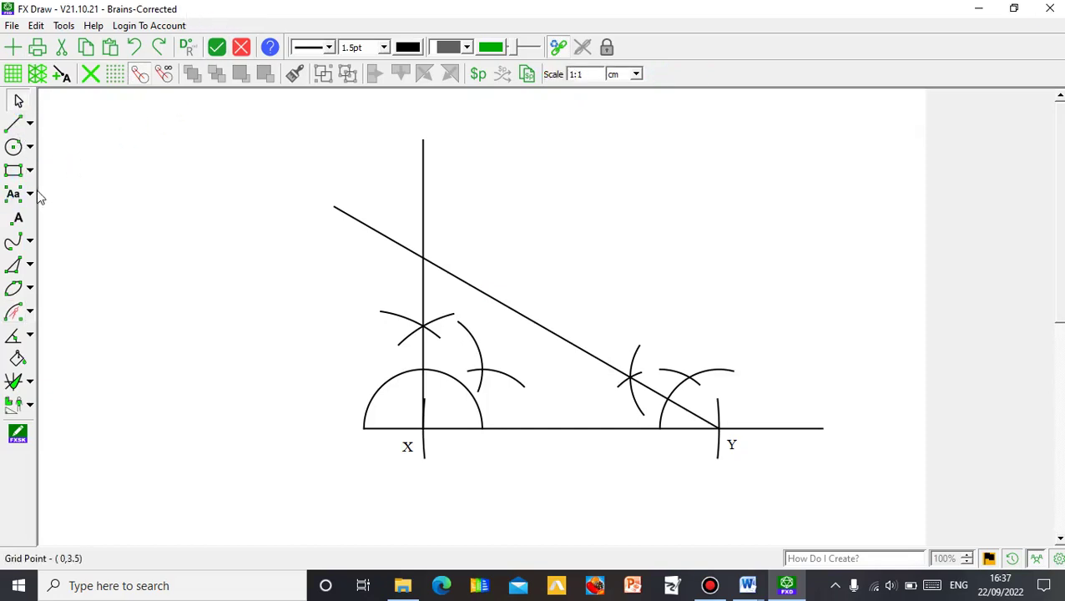
Draw the 45° bisector from X past the arc crossing to meet the sloping line from Y
click(13, 125)
click(423, 428)
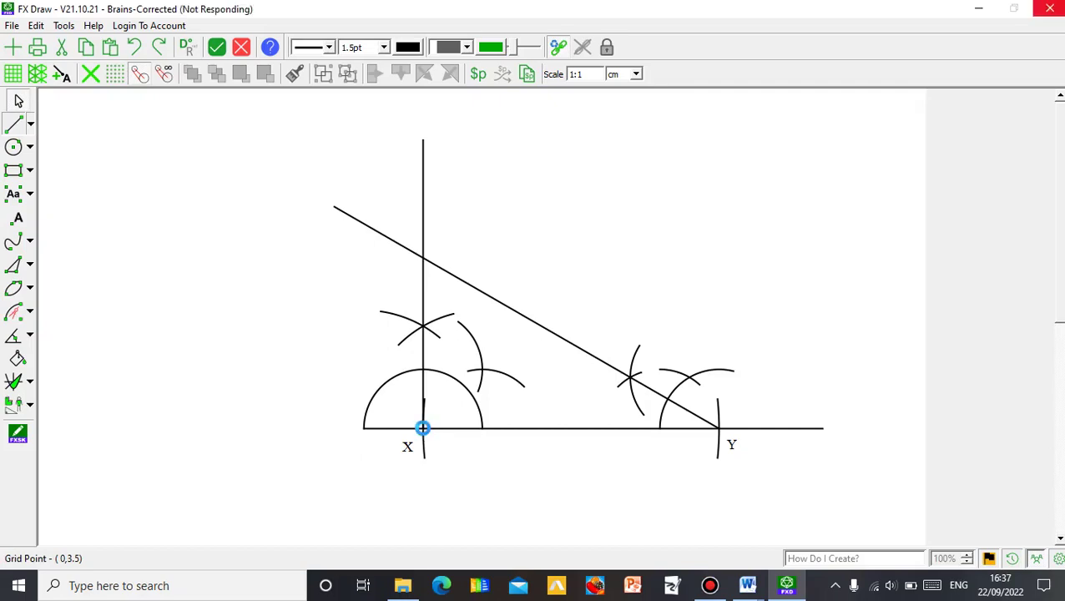
click(423, 429)
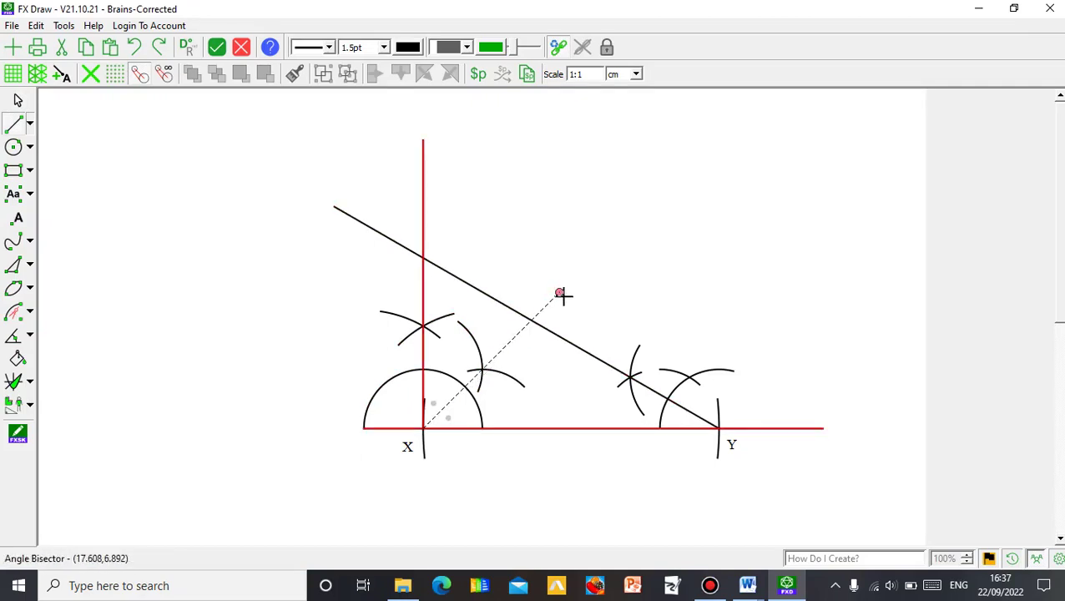
click(560, 294)
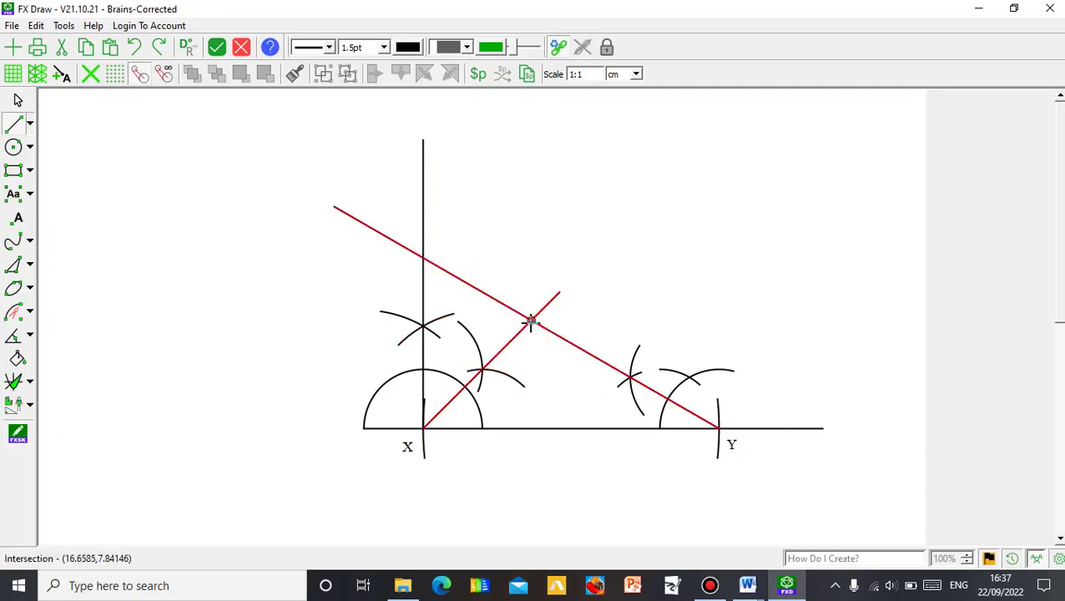
click(18, 103)
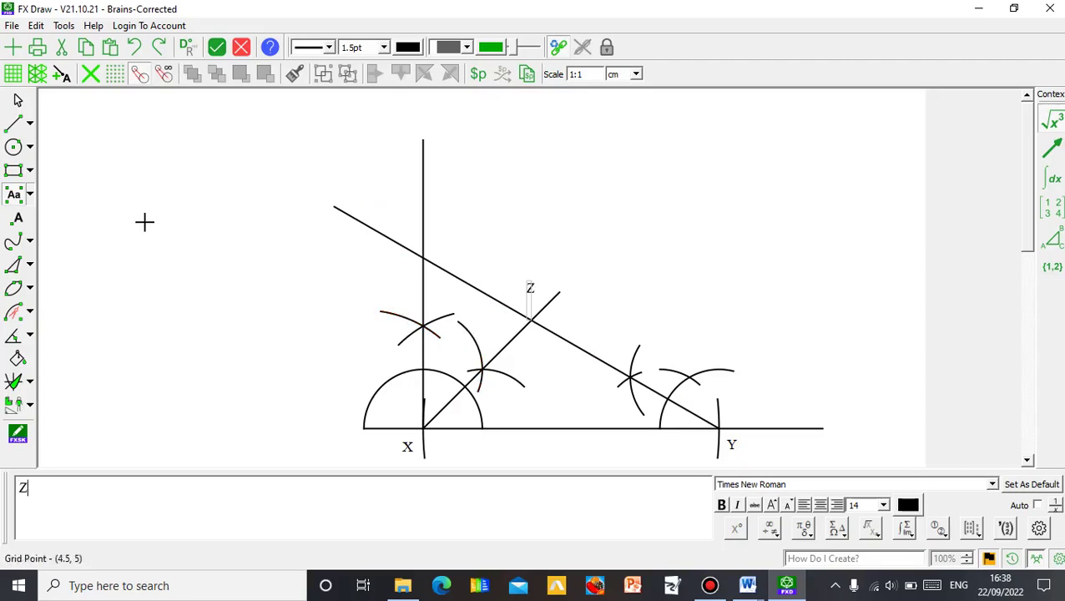
Nudge the Z label slightly lower above the intersection and send the finished drawing to Word
key(Escape)
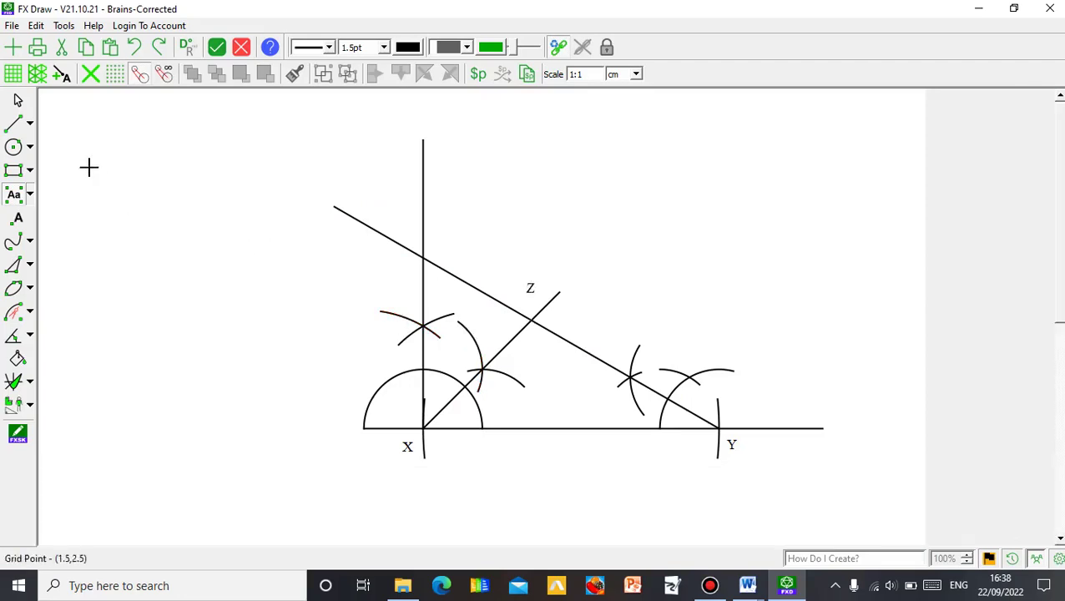
click(18, 99)
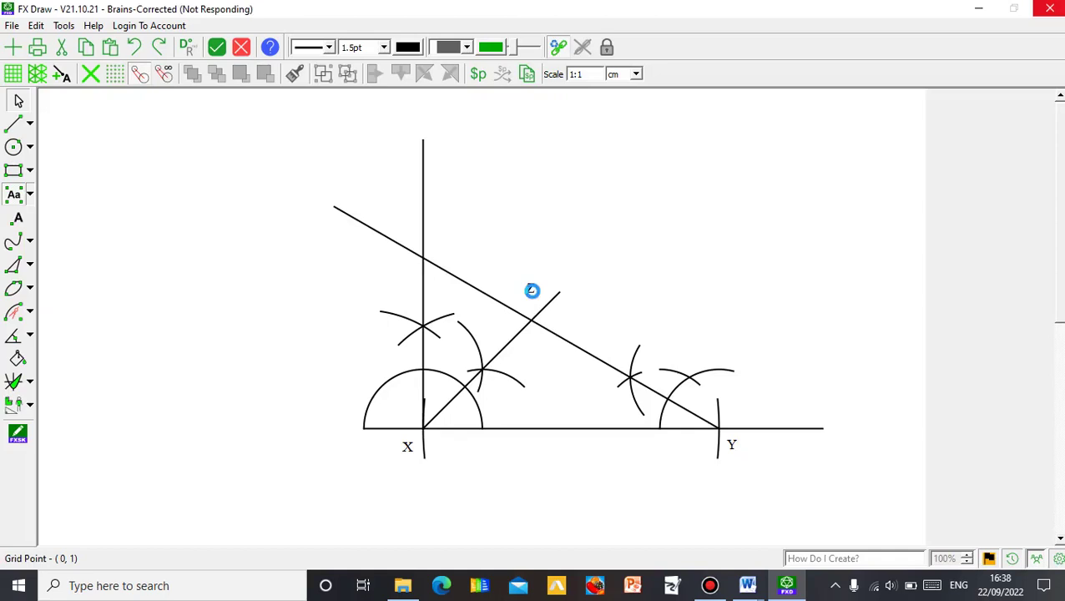
drag(534, 296, 535, 310)
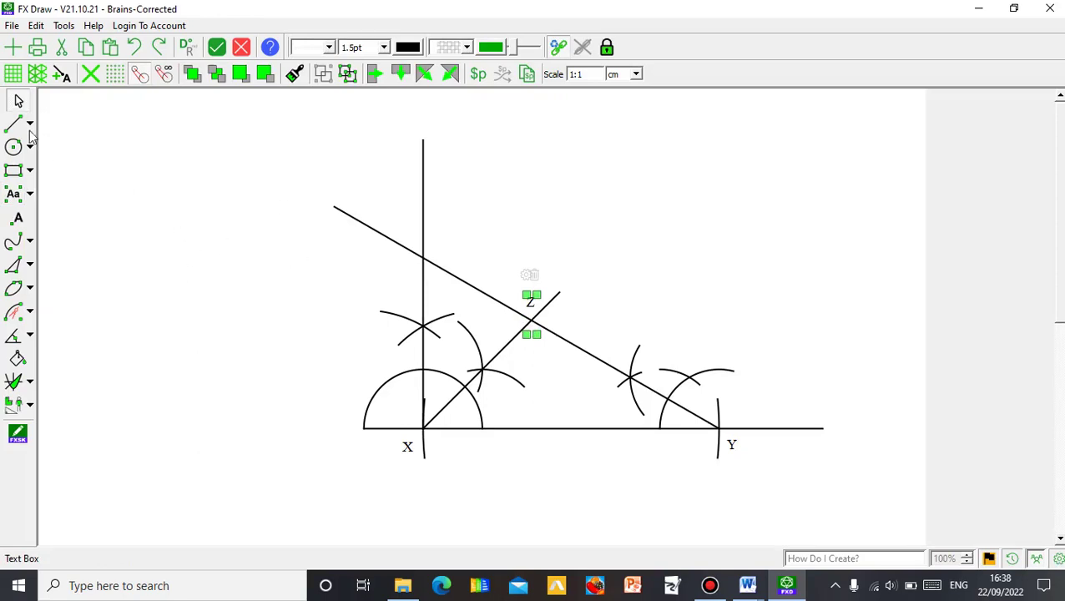
click(20, 103)
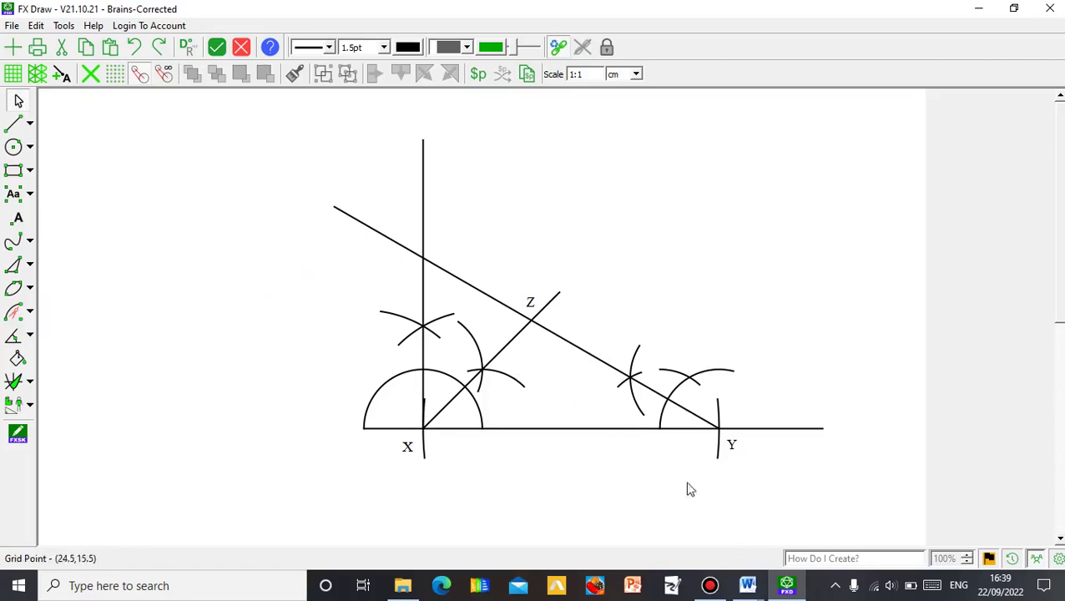
click(217, 47)
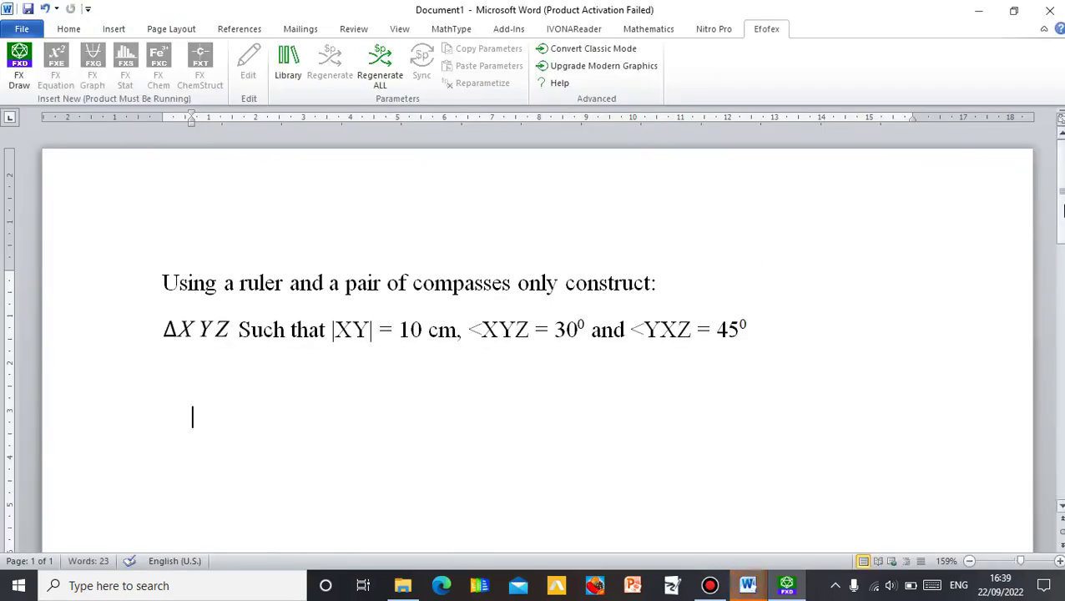
Drag the construction picture up so it sits just under the ΔXYZ question line
scroll(1060, 236, down, 3)
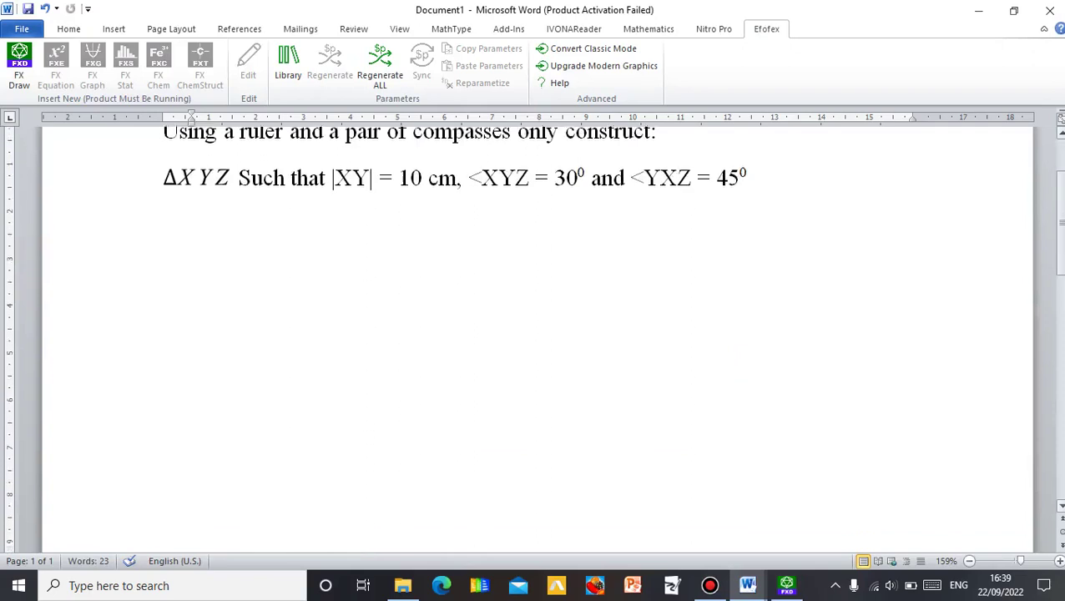
scroll(1060, 242, down, 5)
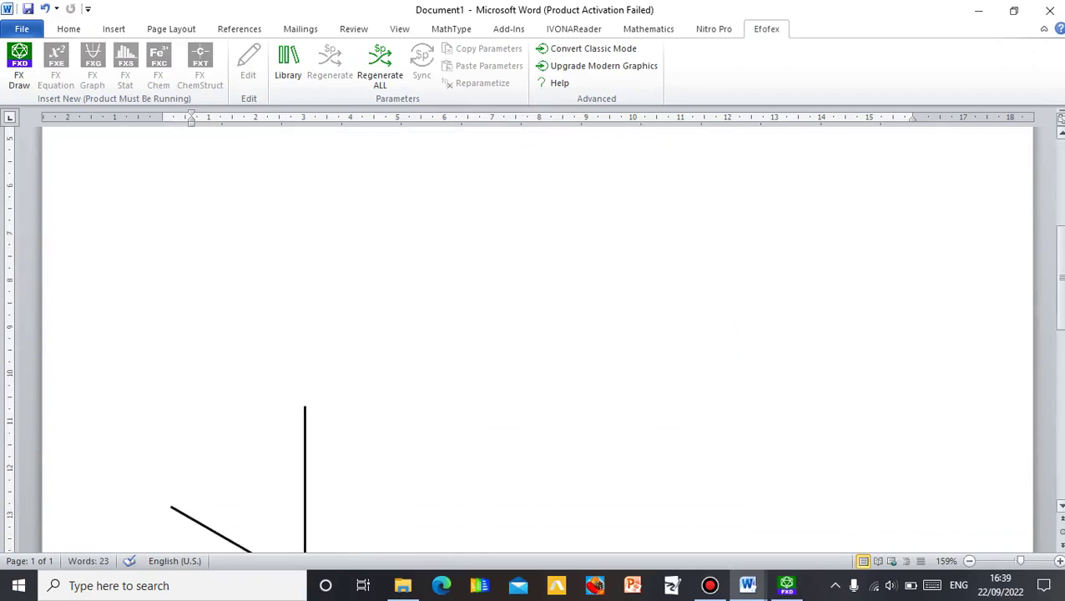
click(309, 501)
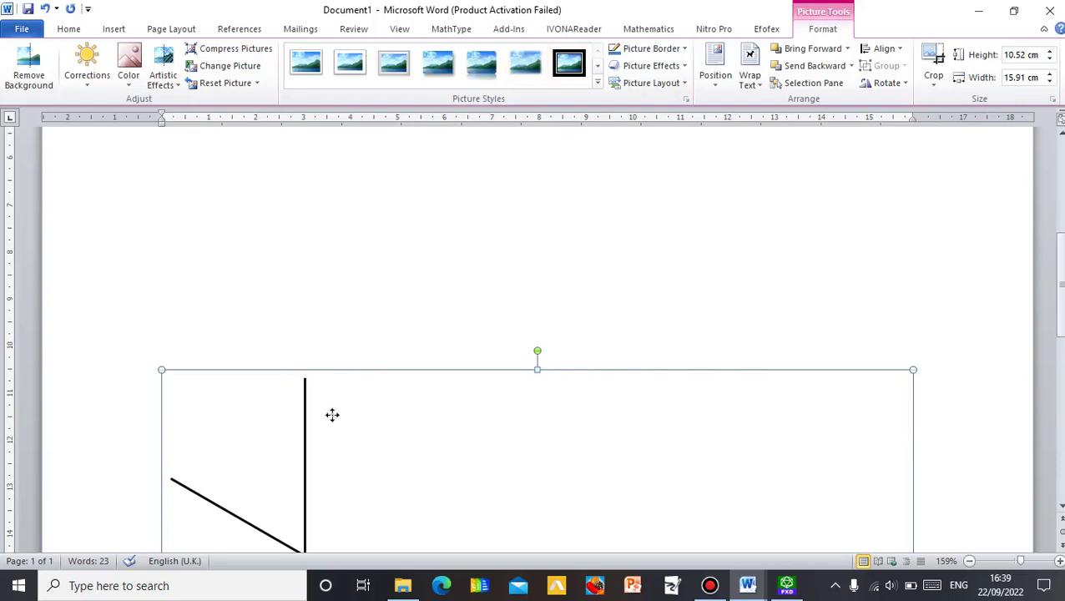
mouse_move(332, 414)
mouse_down()
mouse_move(350, 292)
mouse_move(342, 183)
mouse_up()
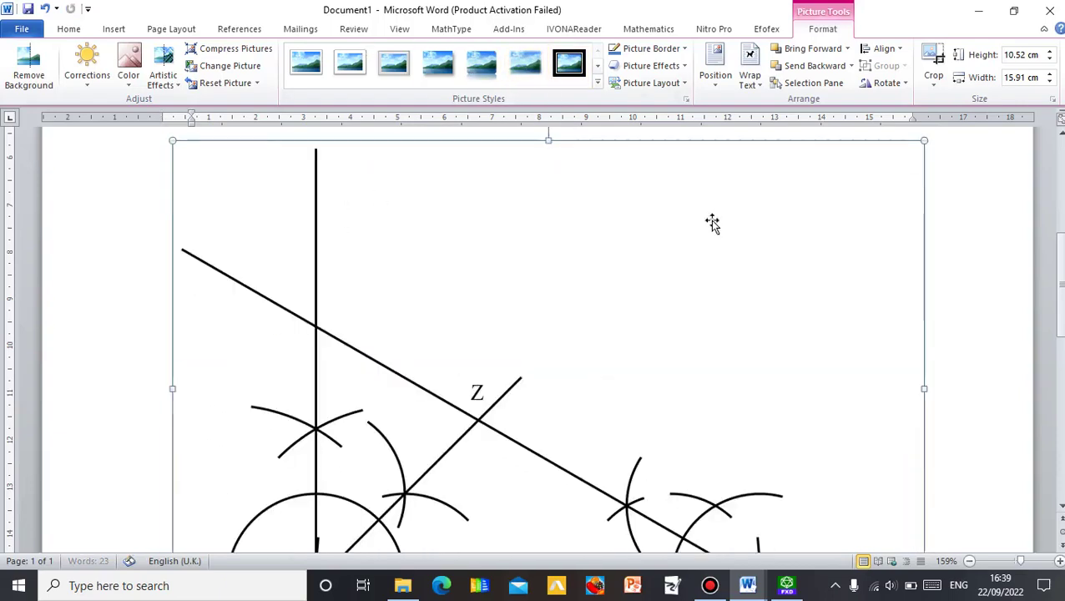
scroll(684, 442, up, 3)
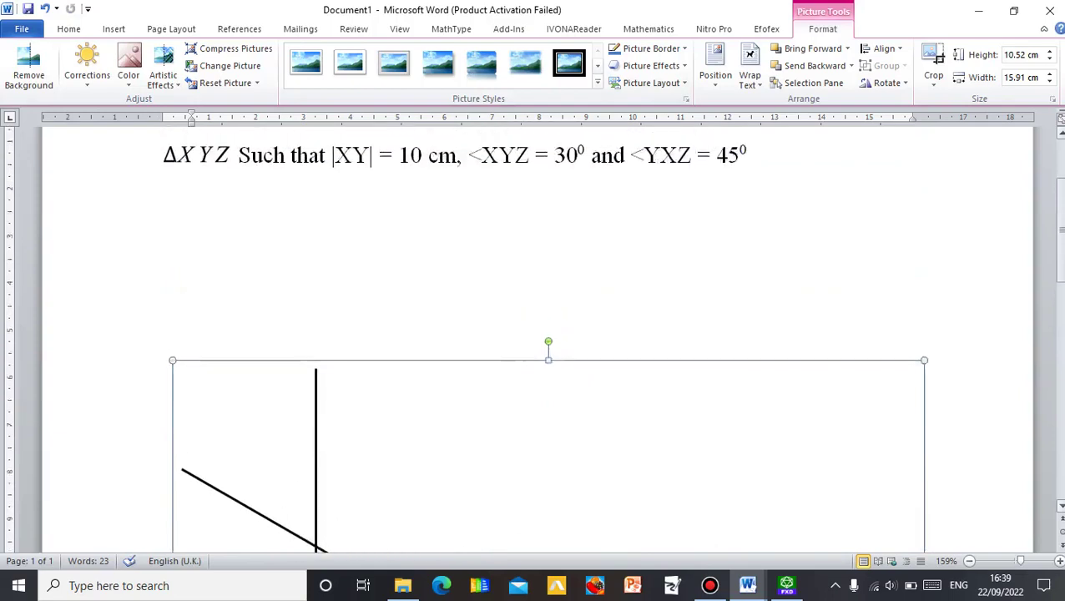
drag(650, 489, 631, 303)
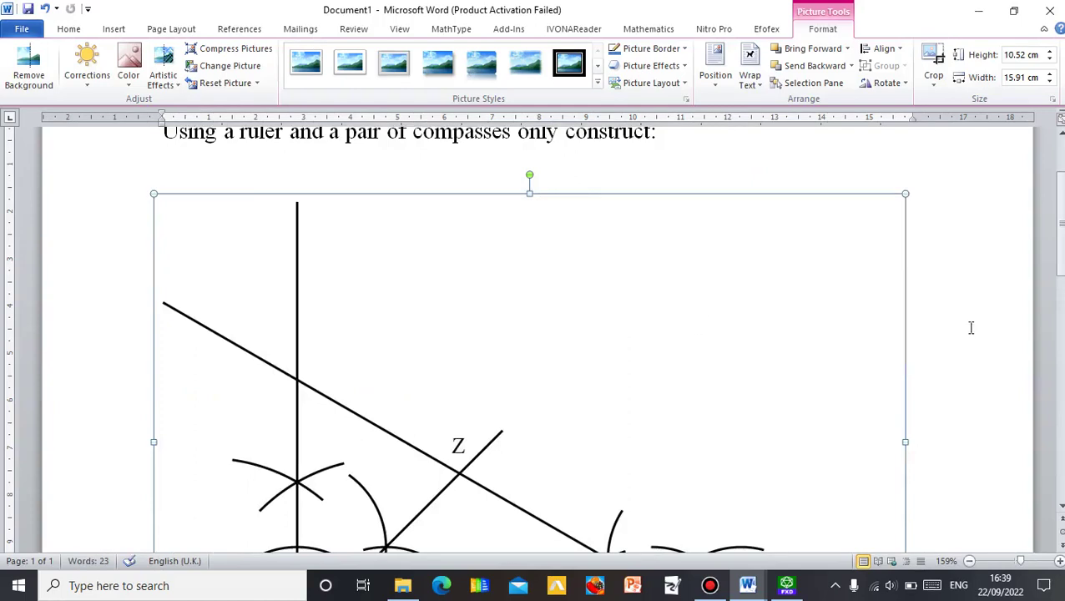
scroll(1062, 225, down, 4)
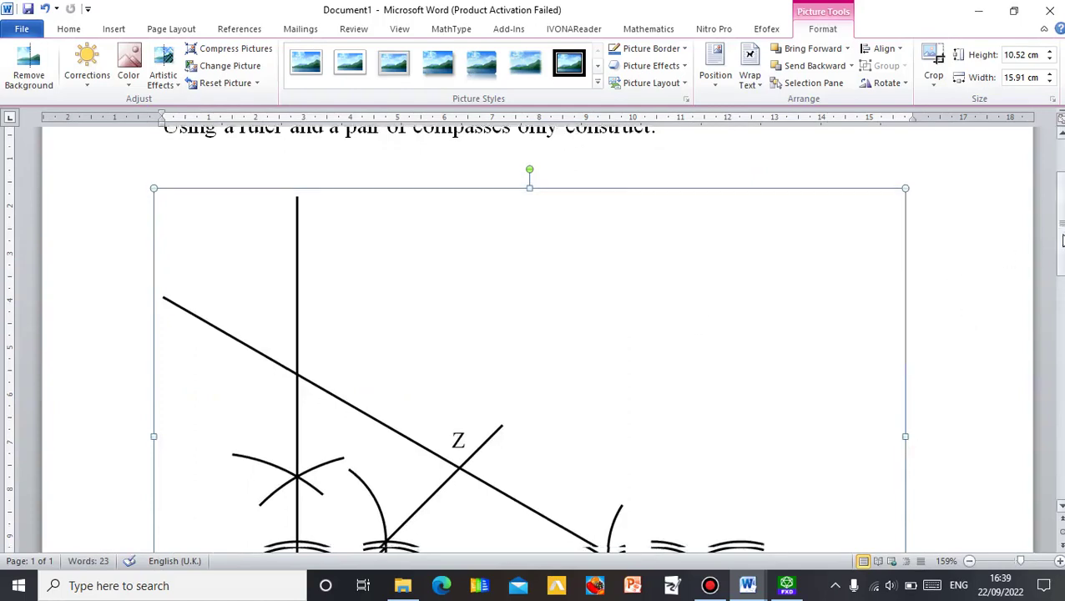
scroll(1062, 226, down, 2)
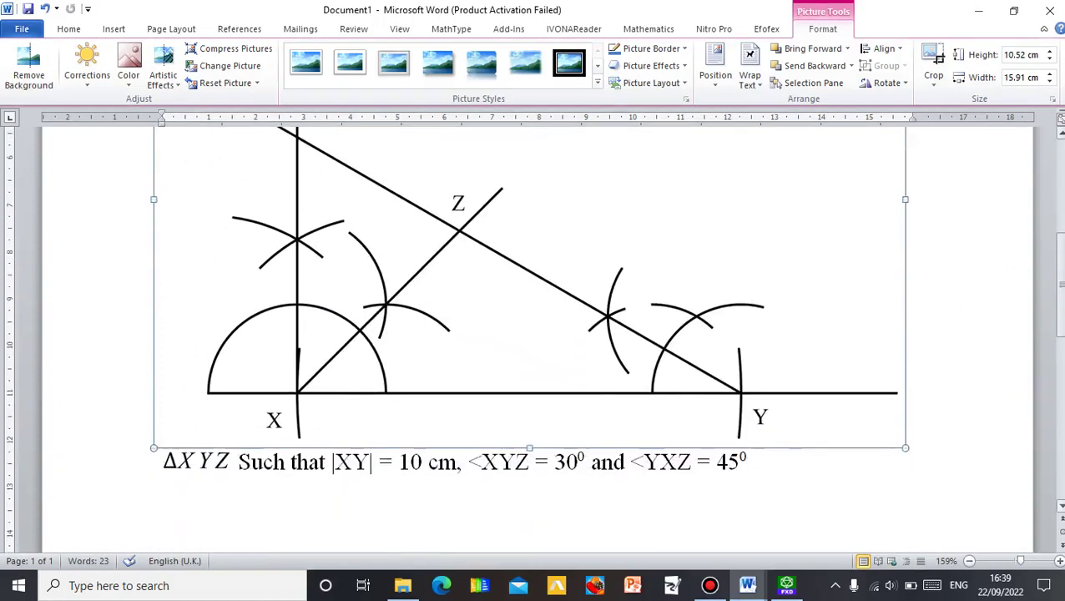
scroll(1061, 225, up, 6)
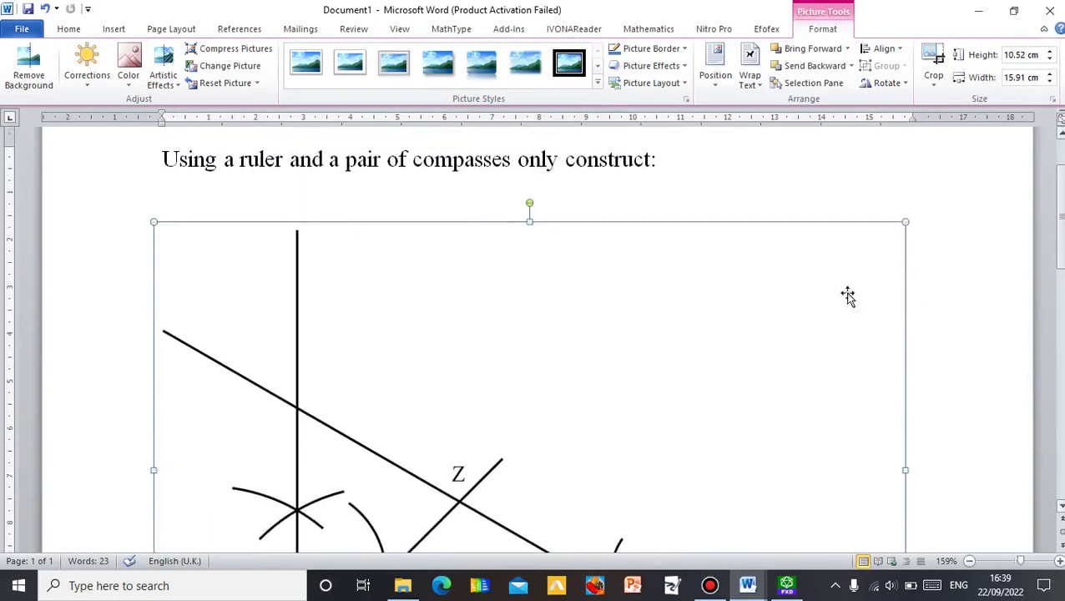
drag(563, 368, 566, 407)
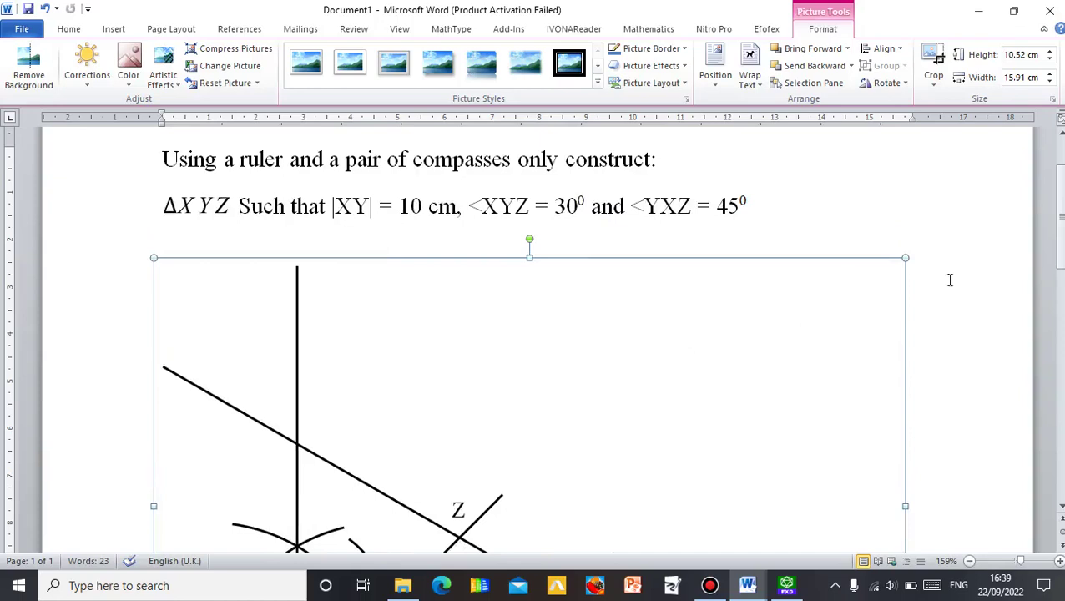
Scroll through the page to check the picture's placement below the question
drag(1061, 219, 1062, 224)
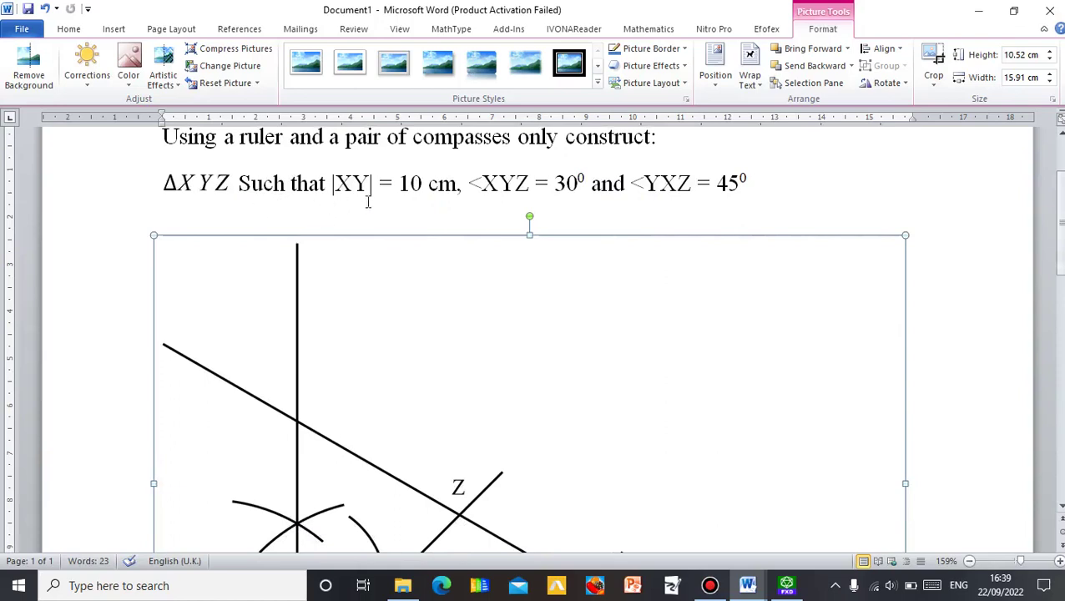
drag(1061, 225, 1062, 285)
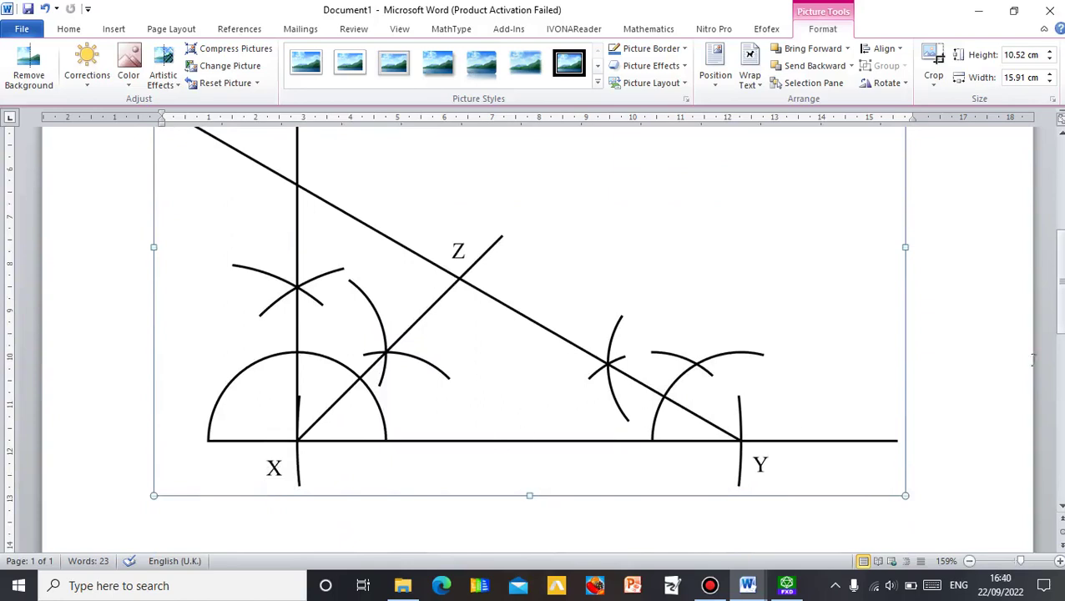
scroll(648, 240, up, 5)
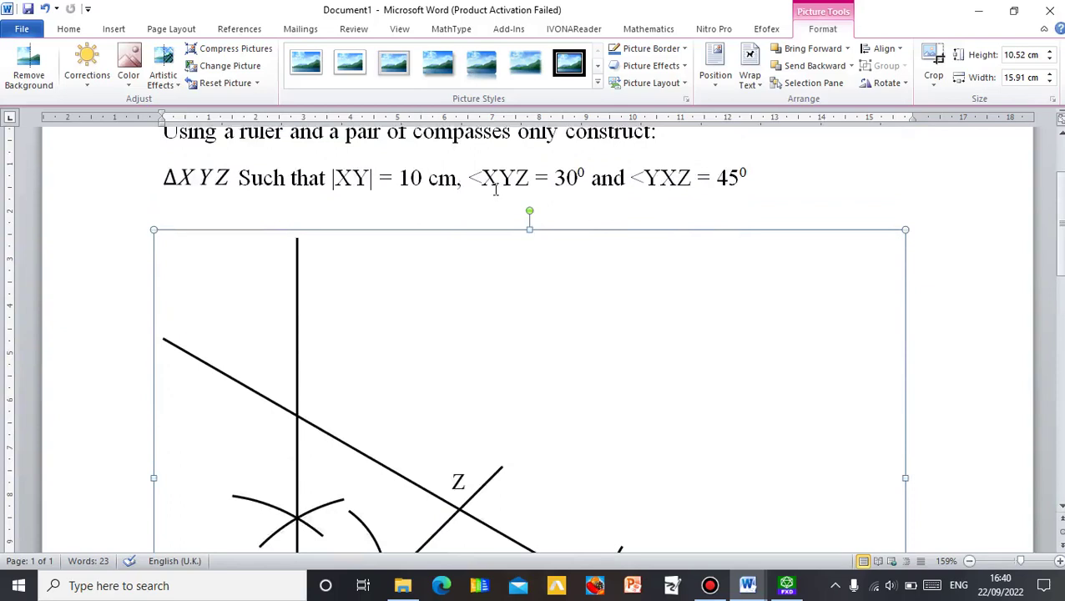
scroll(918, 267, down, 6)
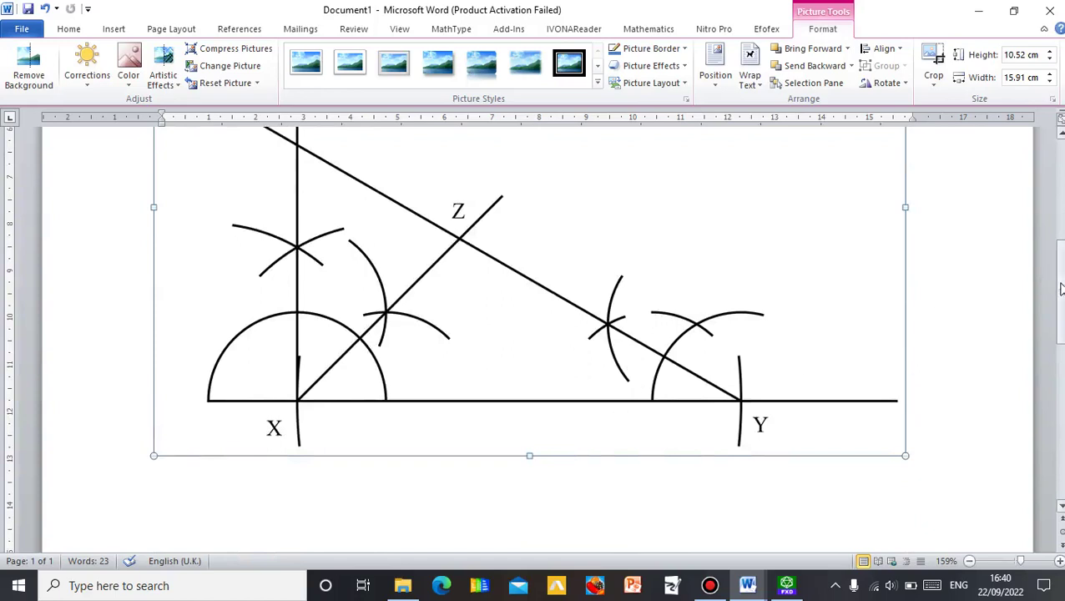
drag(1060, 285, 1060, 242)
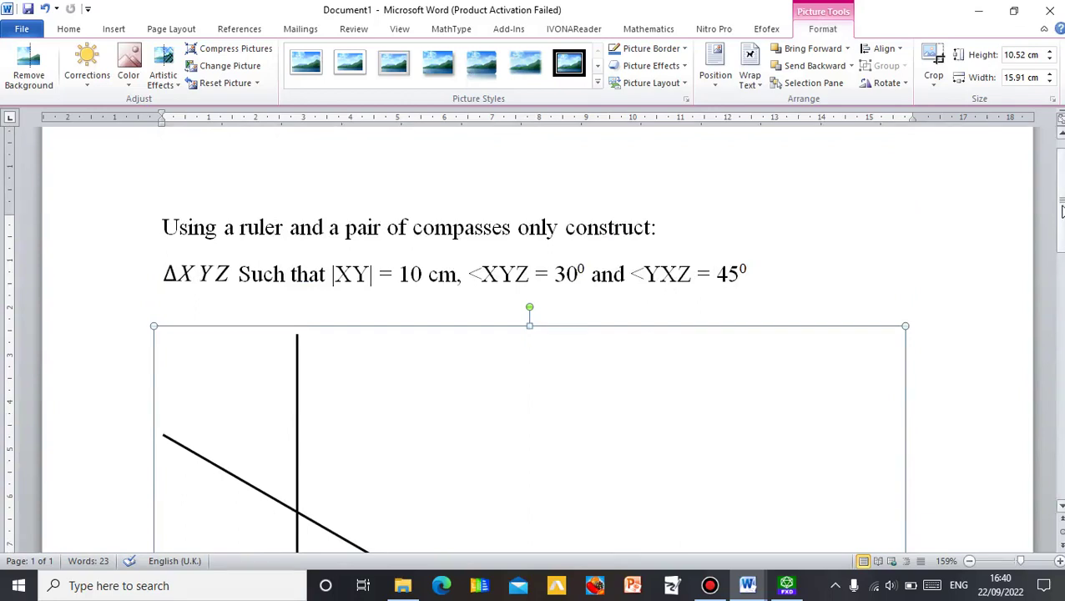
drag(1061, 210, 1061, 311)
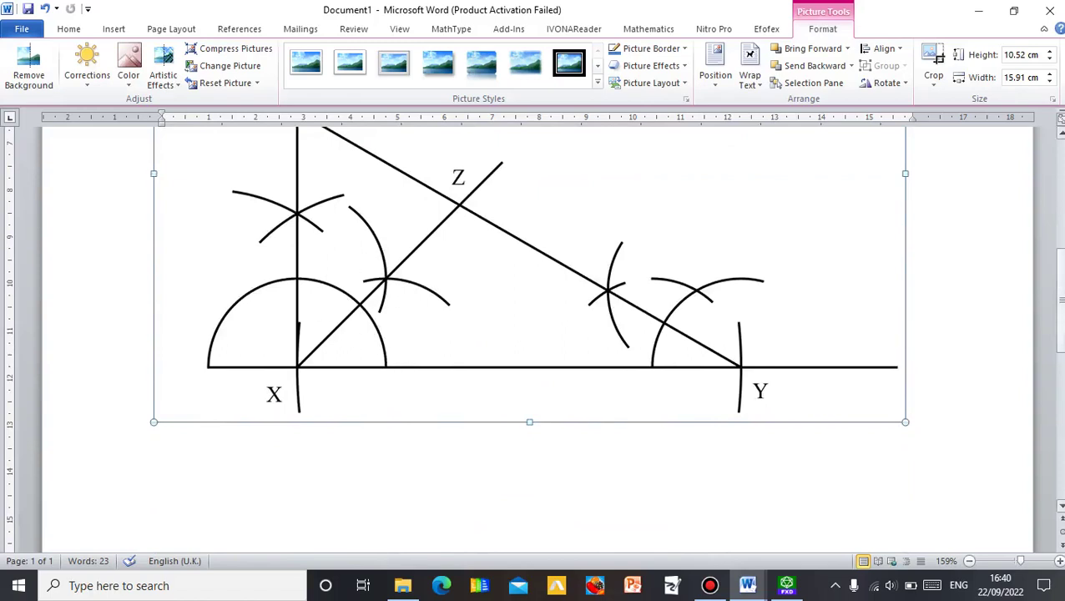
mouse_move(1058, 317)
mouse_down()
mouse_move(1058, 334)
mouse_move(1058, 322)
mouse_up()
click(773, 487)
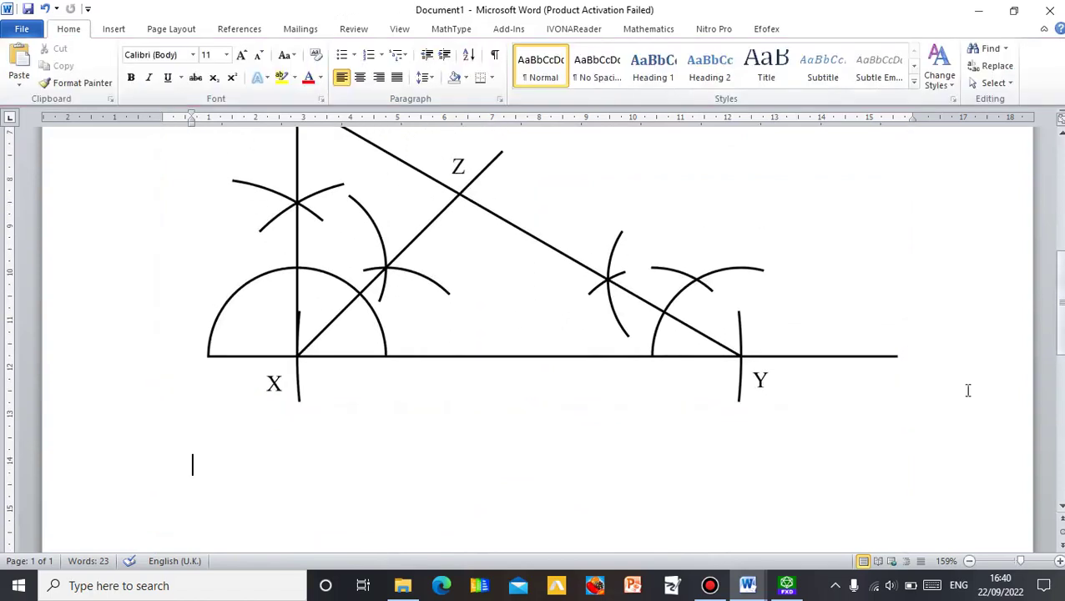
scroll(534, 333, up, 3)
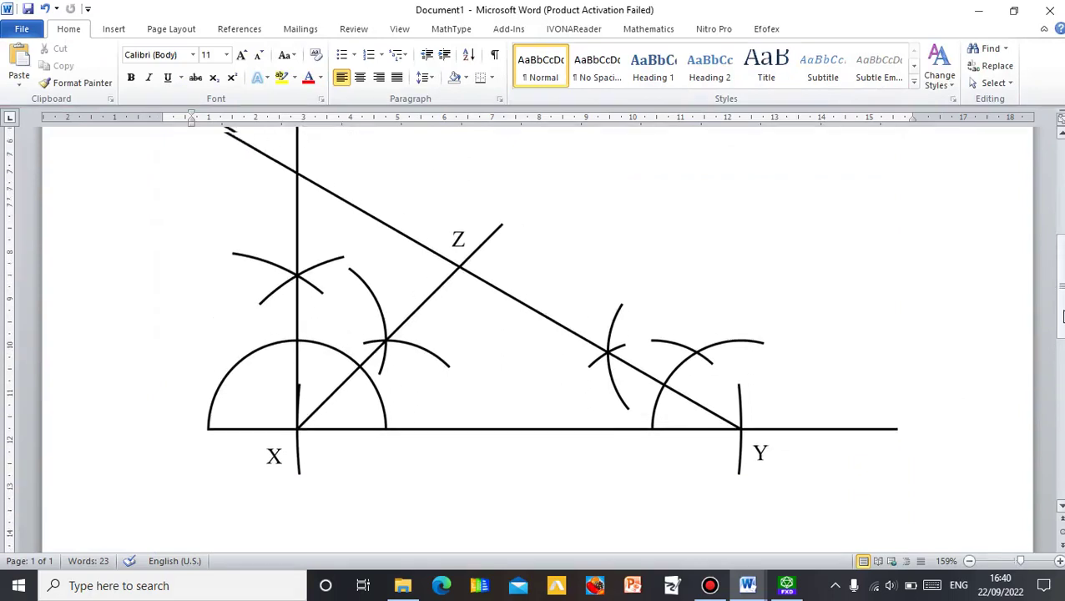
scroll(534, 333, down, 1)
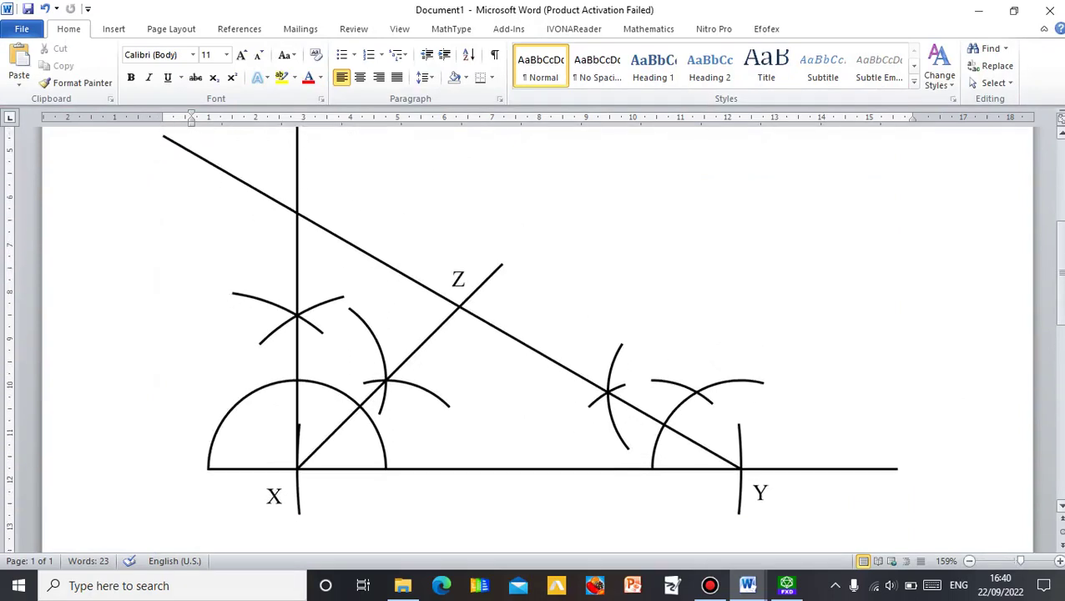
scroll(534, 334, up, 9)
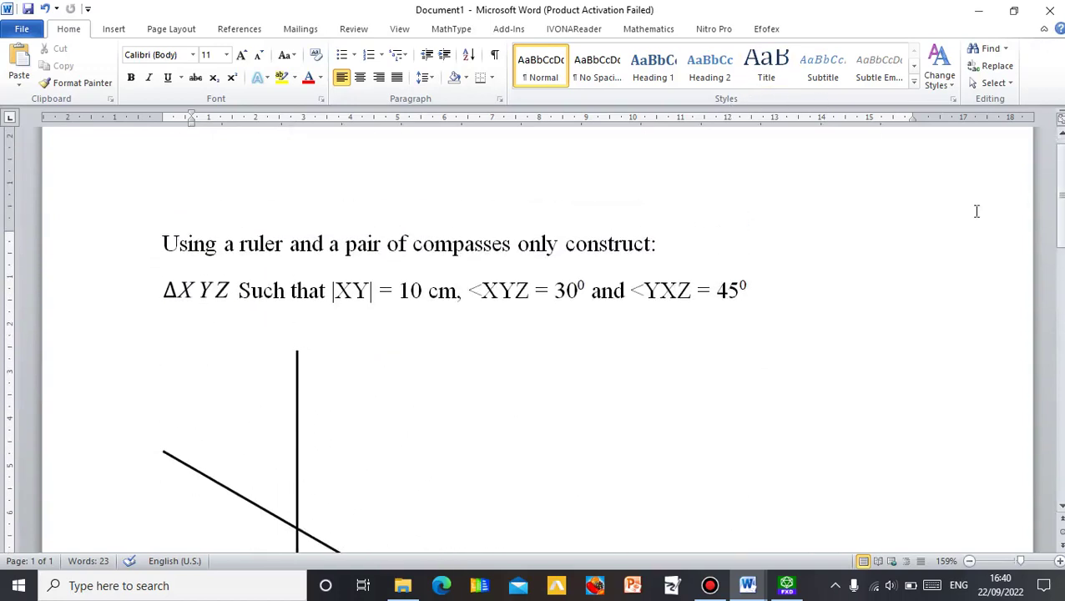
scroll(1046, 199, down, 7)
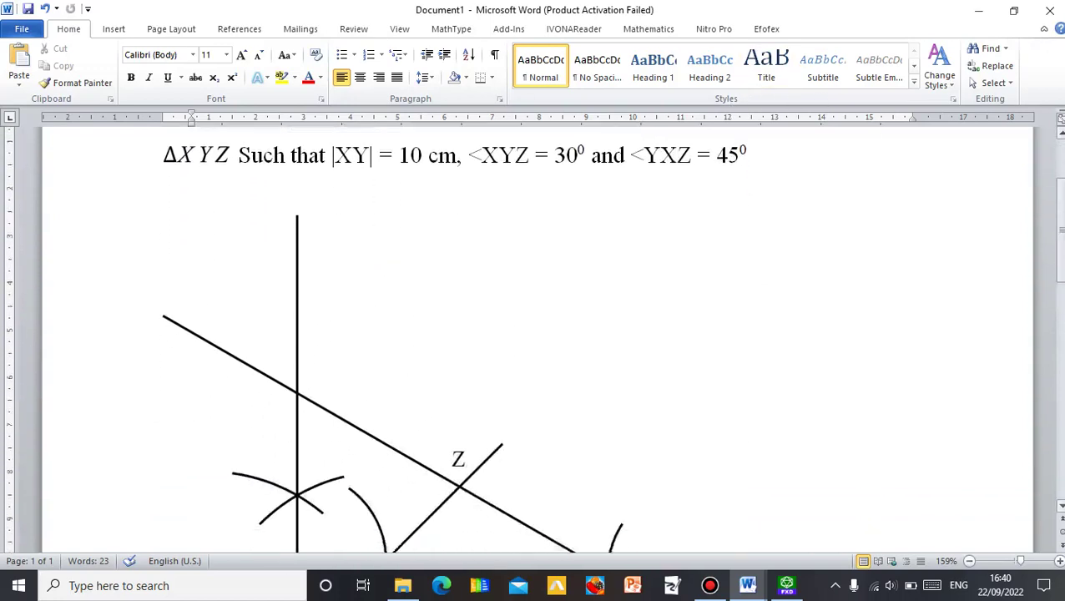
scroll(1058, 269, down, 5)
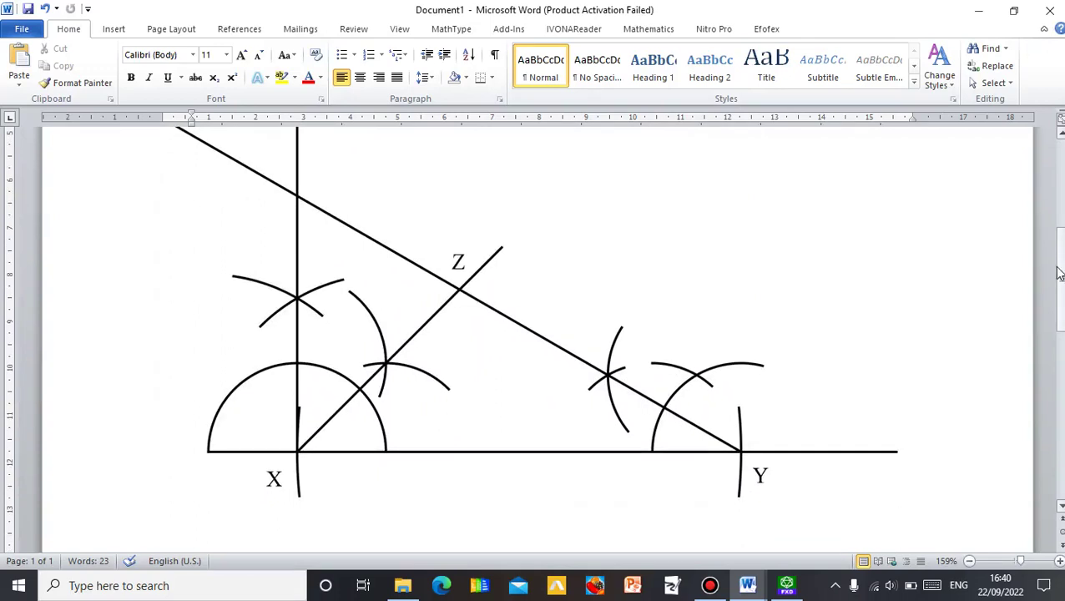
scroll(1060, 275, up, 4)
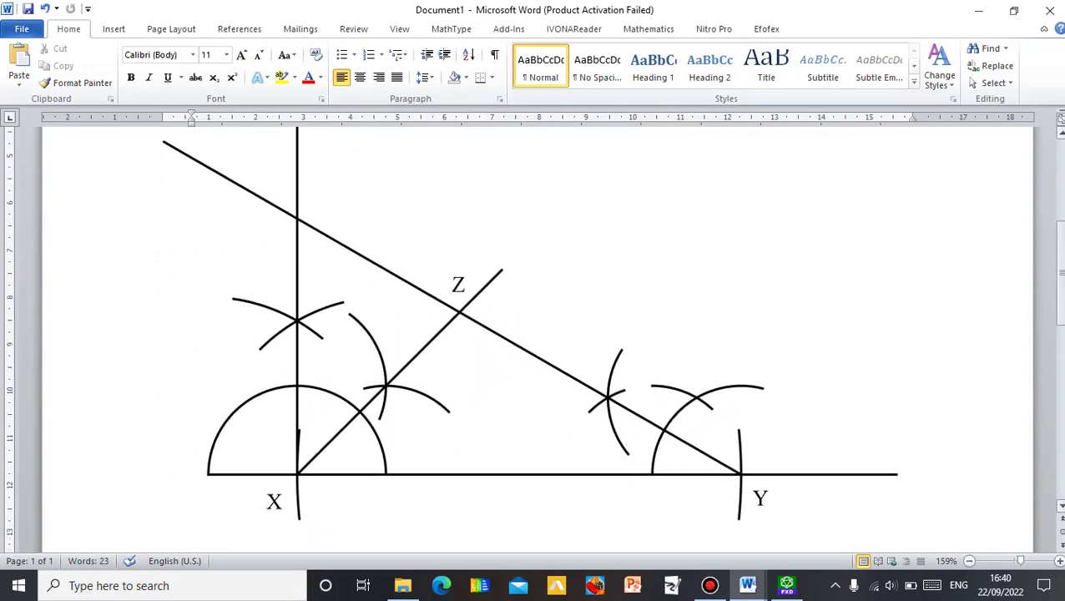
scroll(534, 342, up, 6)
scroll(534, 342, down, 4)
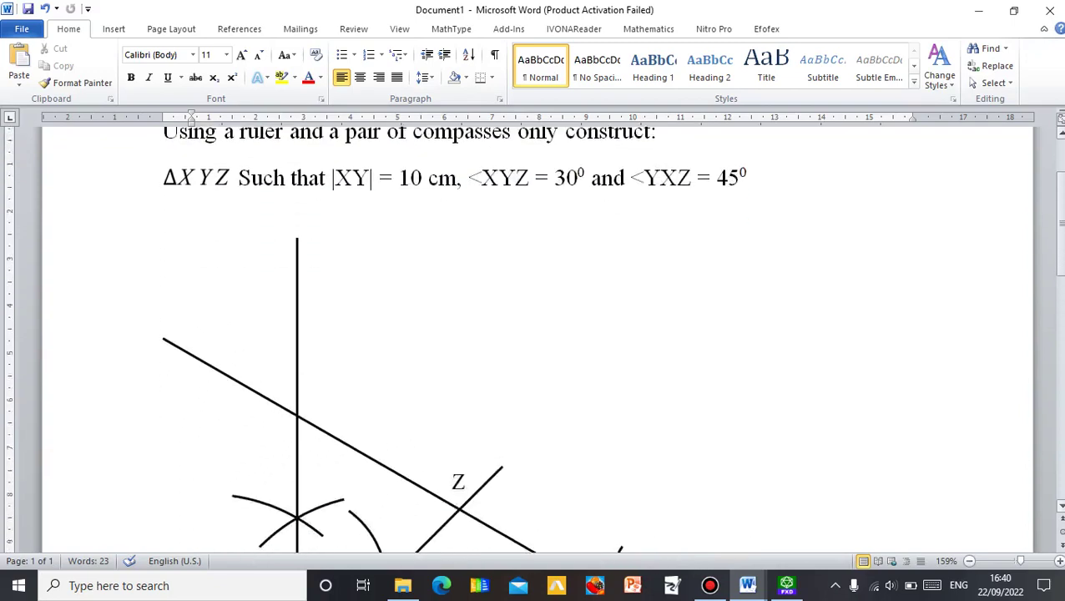
scroll(860, 287, down, 6)
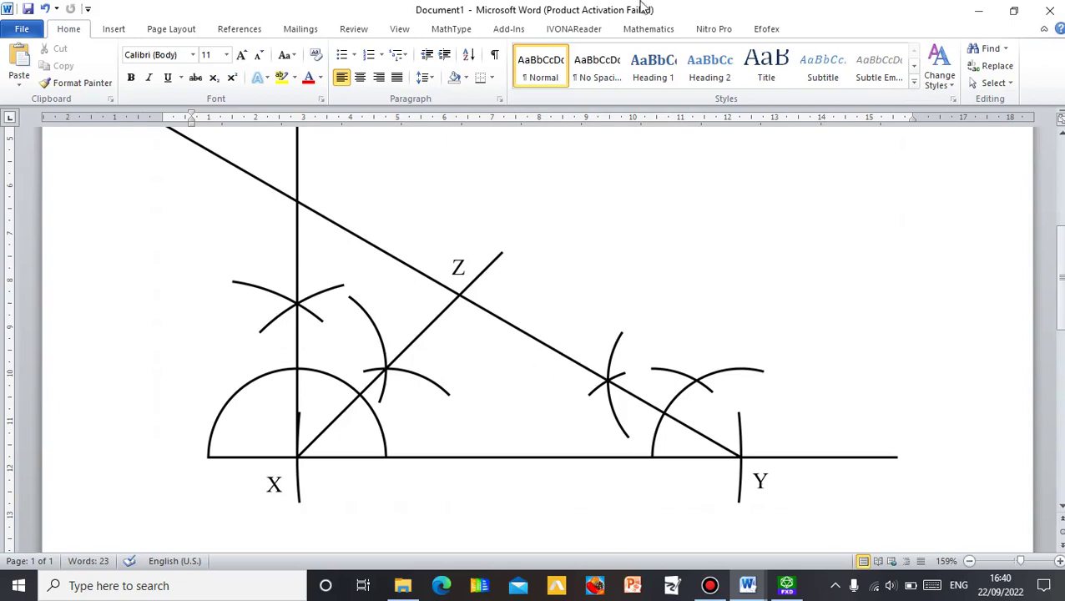
Select the construction picture and reopen it in FX Draw through Efofex > Edit
click(766, 28)
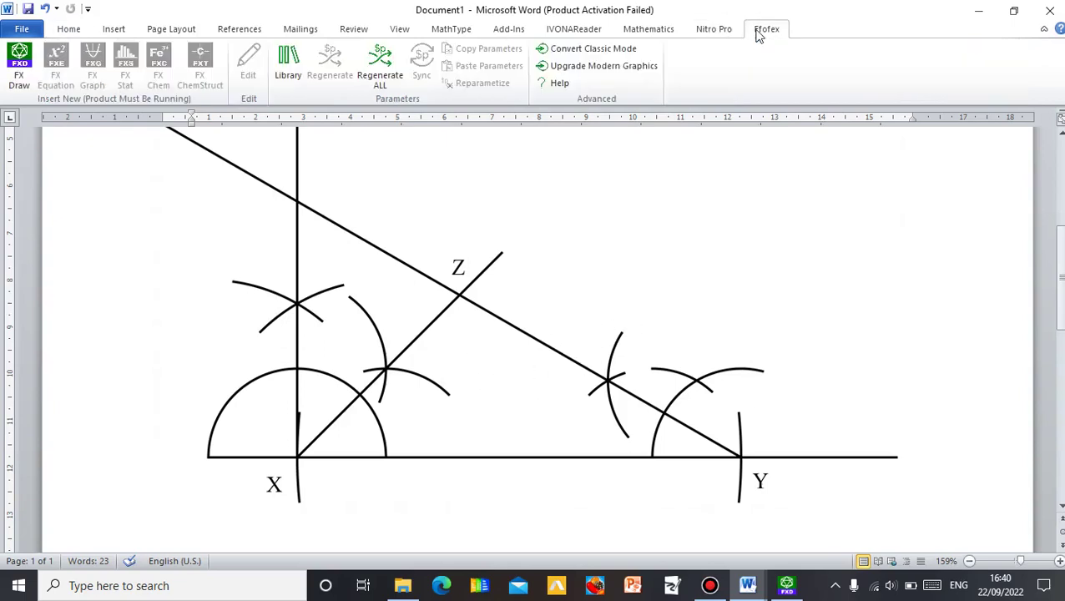
click(470, 316)
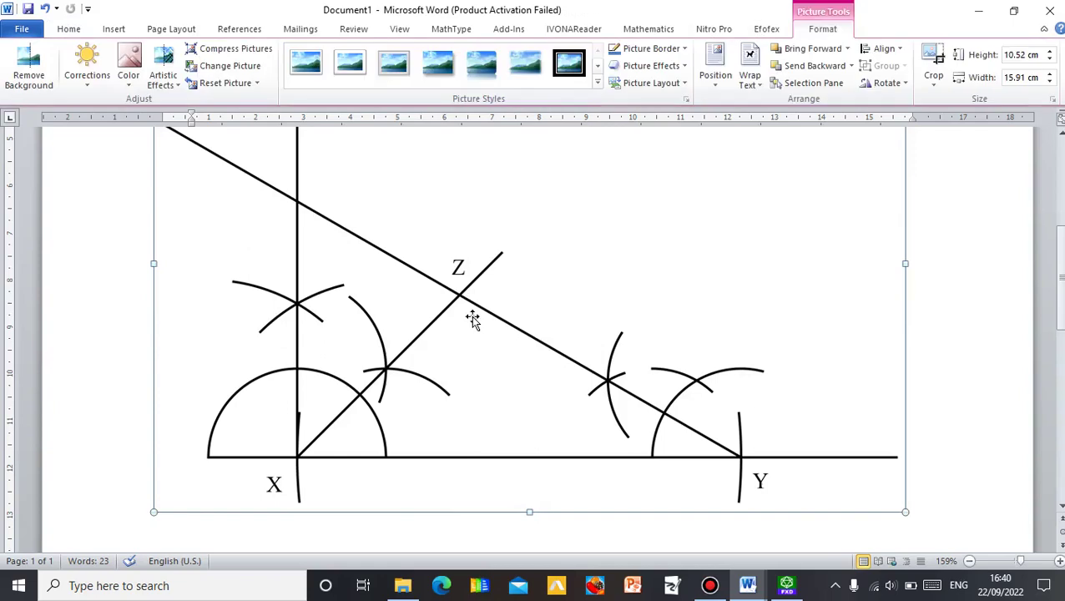
click(772, 32)
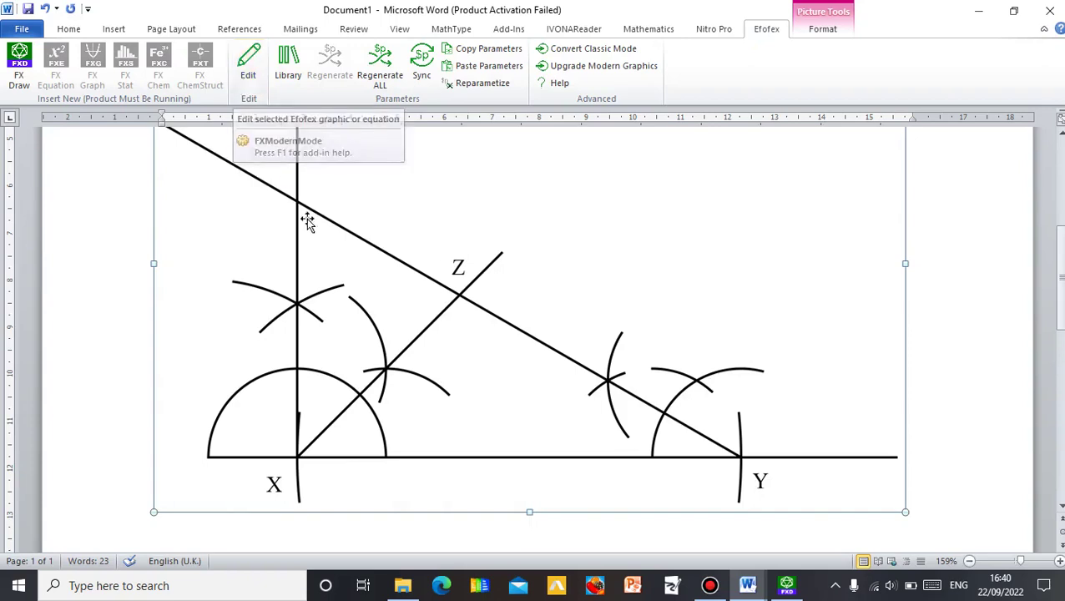
click(251, 79)
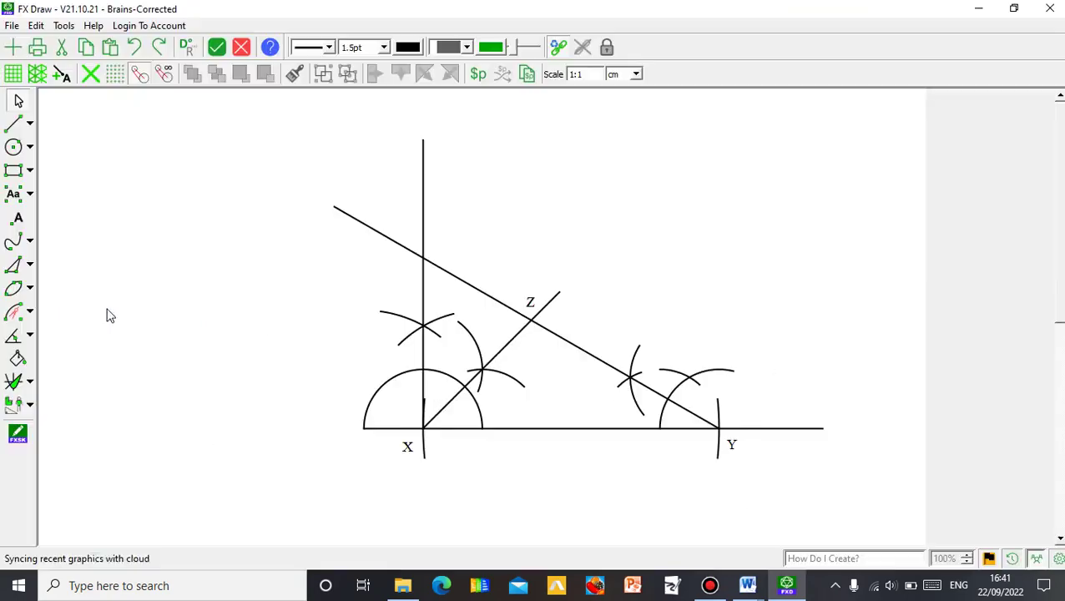
Pick the 180 Degree Protractor from the angle-tool dropdown on the left toolbar
click(30, 336)
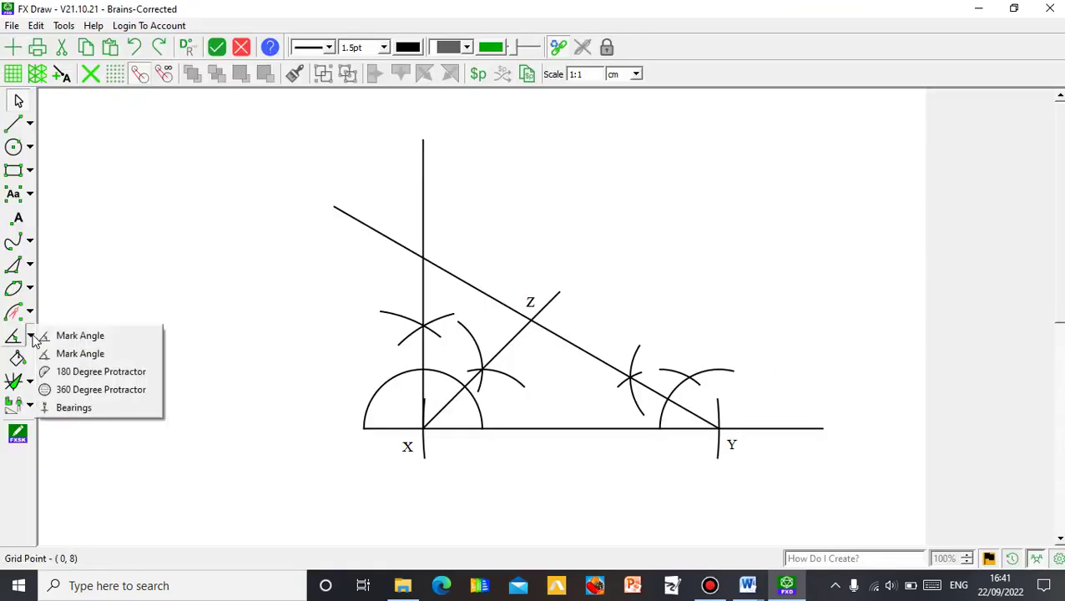
click(75, 380)
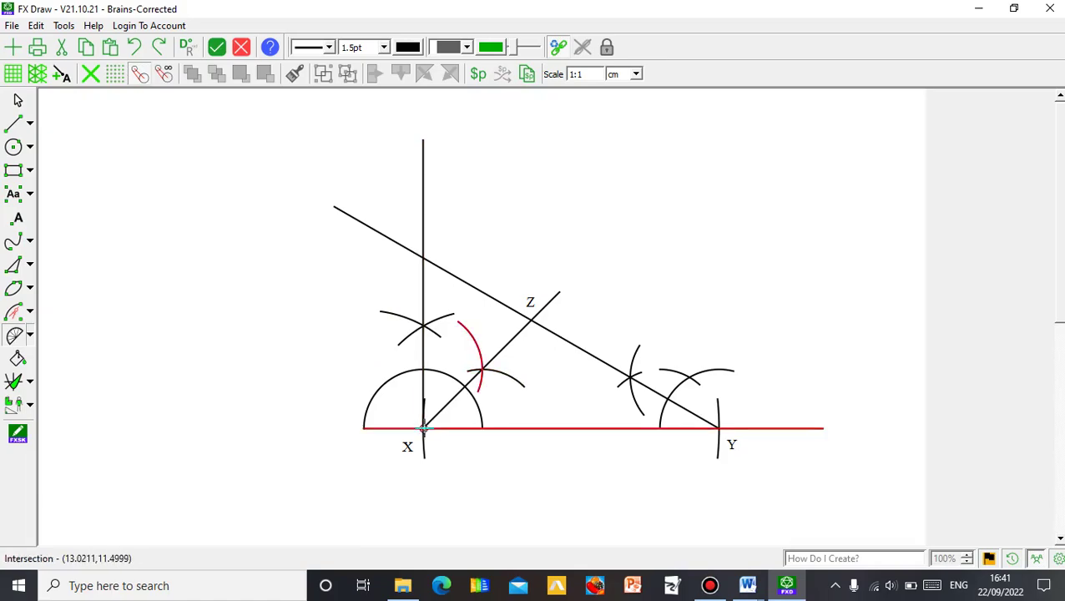
Drag out a 180-degree protractor centred on X with its base along XY
drag(424, 428, 644, 426)
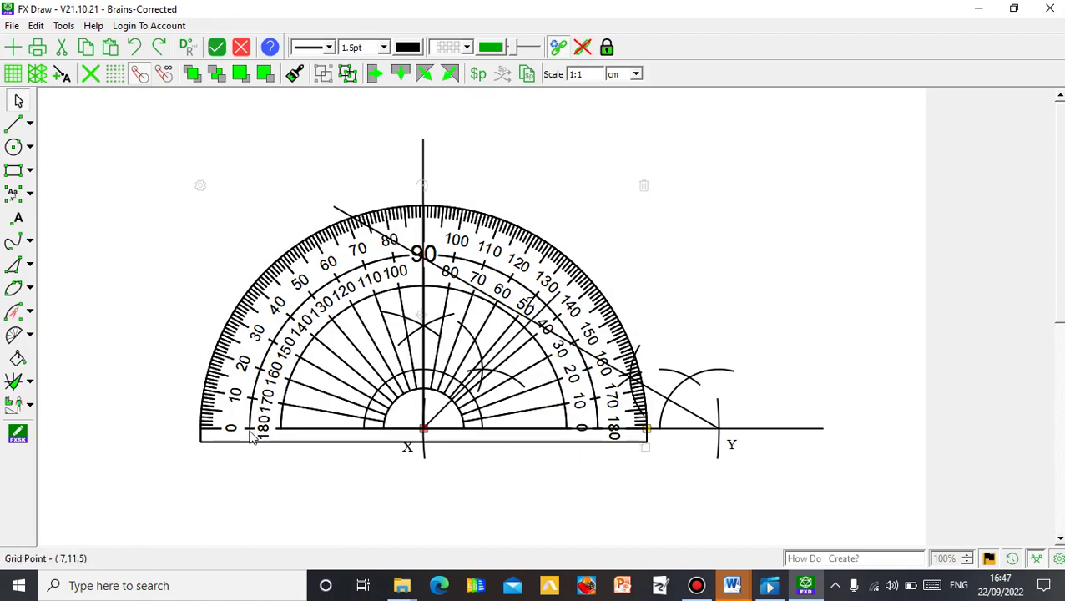
Slide the protractor right to centre it on Y, showing the 30° angle
drag(288, 434, 552, 431)
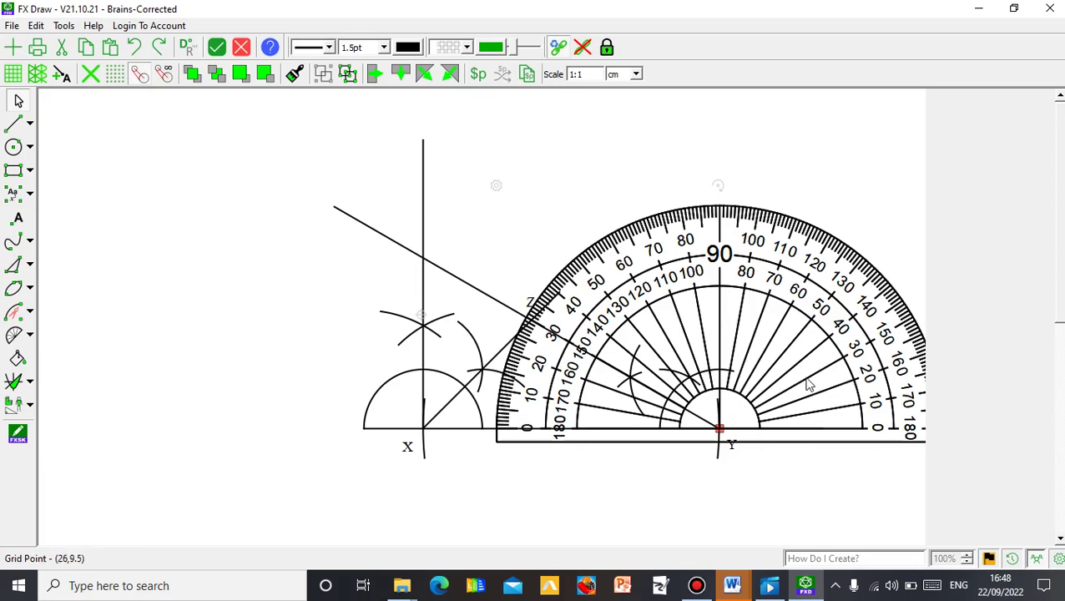
Deselect and then reselect the protractor so it can be deleted
click(837, 417)
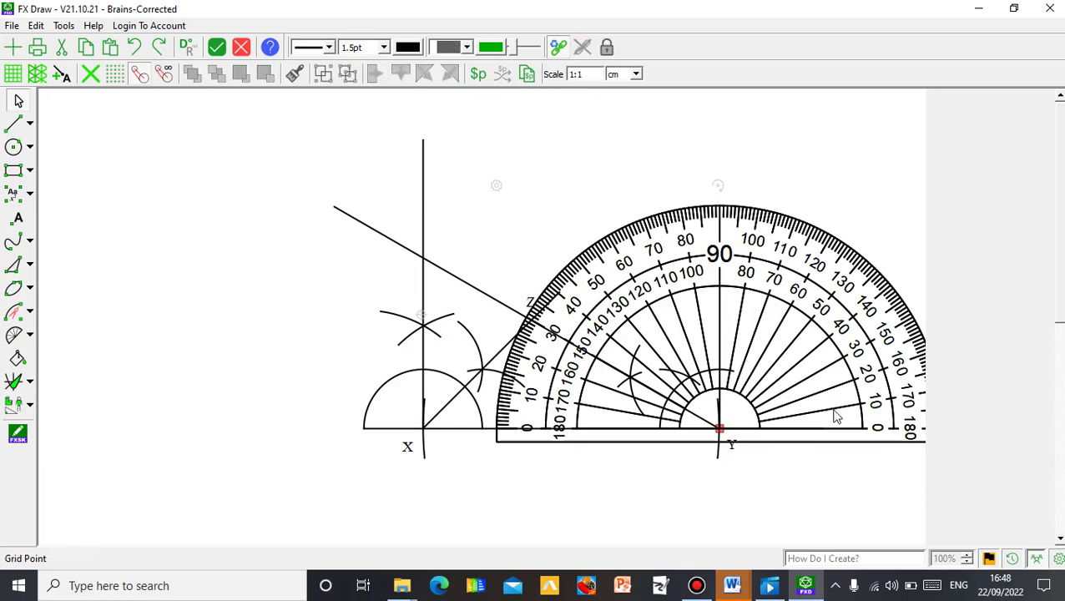
click(837, 418)
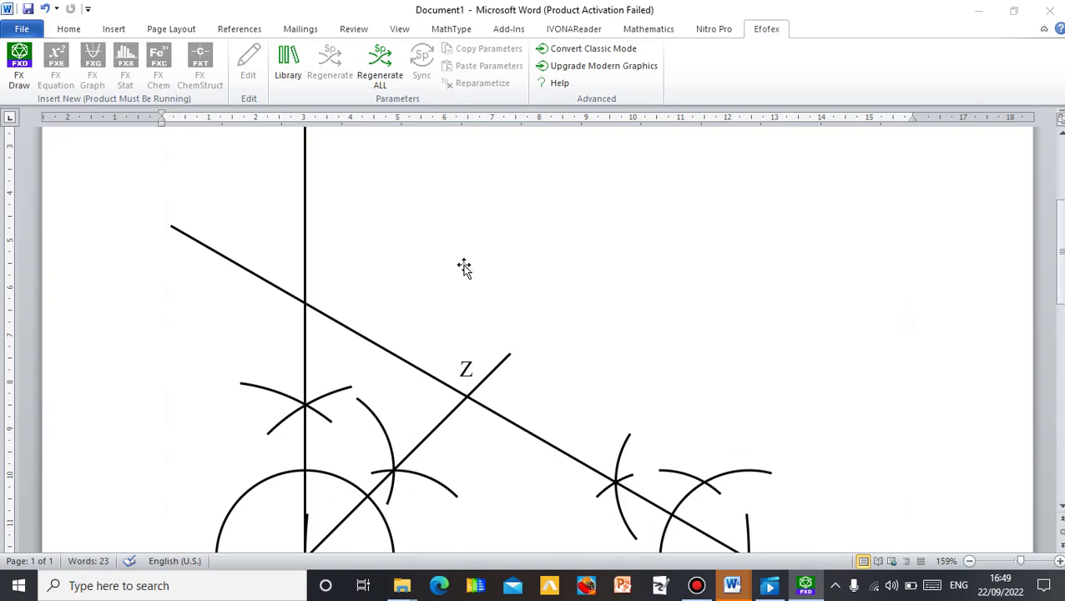
mouse_move(1061, 254)
mouse_down()
mouse_move(1061, 306)
mouse_move(1060, 250)
mouse_move(1060, 305)
mouse_move(1060, 255)
mouse_move(1060, 282)
mouse_up()
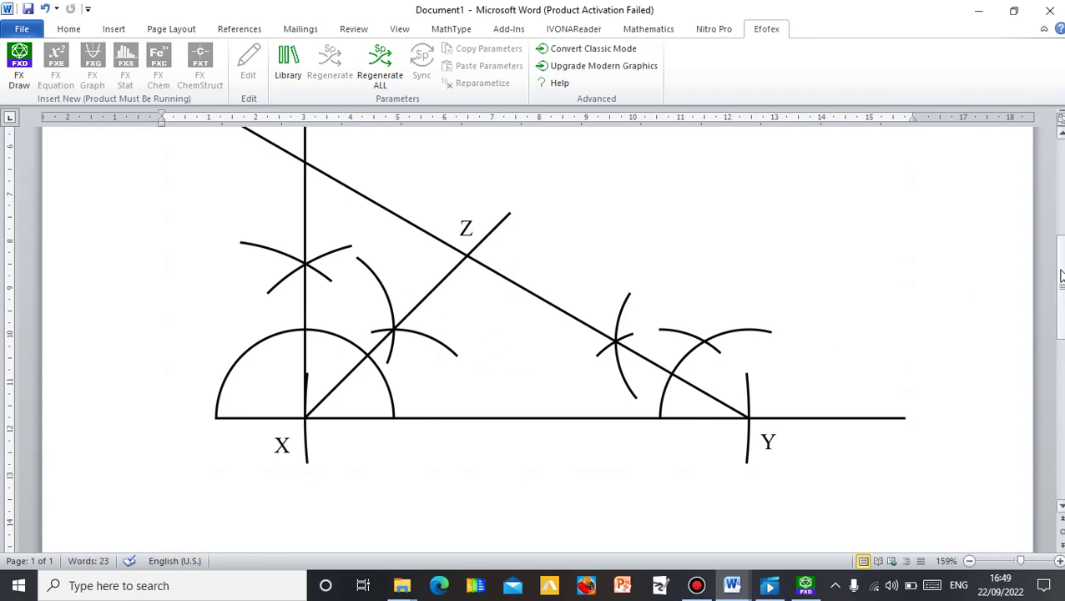
scroll(1060, 275, up, 4)
scroll(1060, 276, down, 4)
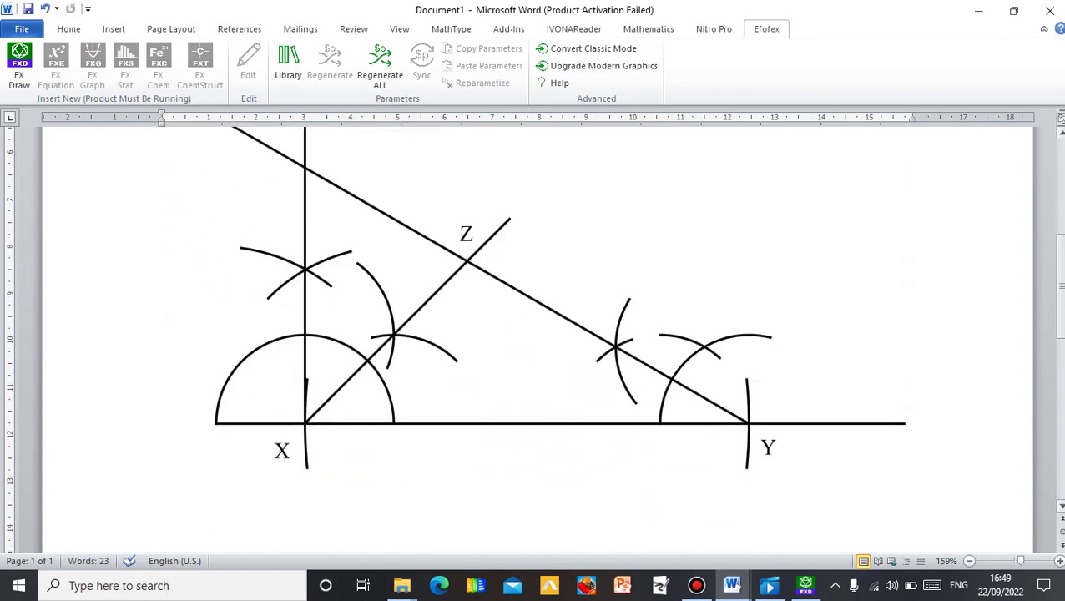
scroll(534, 340, up, 4)
scroll(534, 340, down, 1)
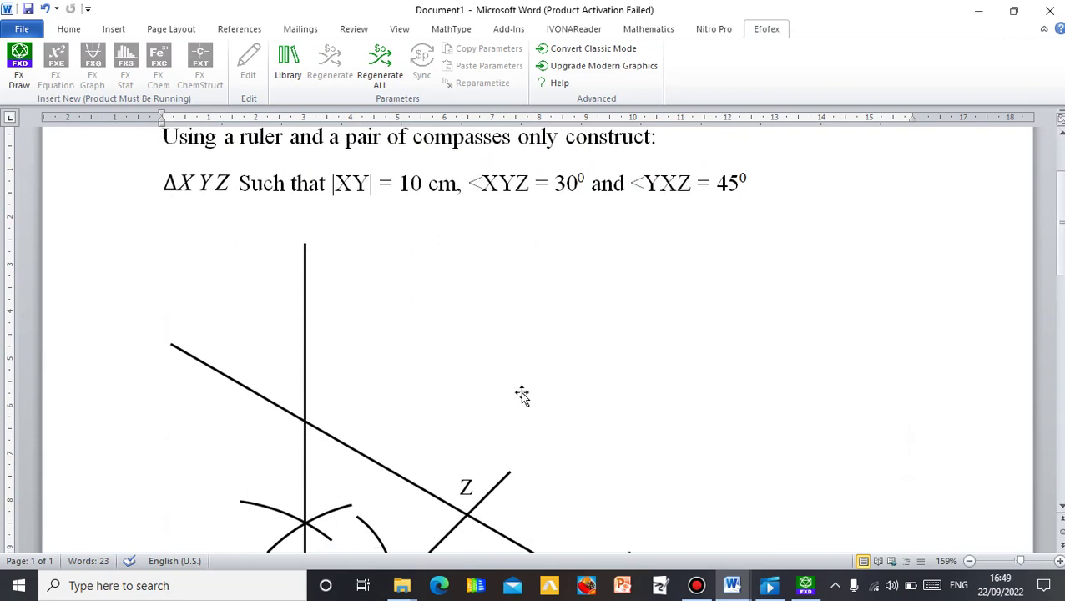
Drag the picture's bottom-right corner handle inward to make the construction smaller
click(531, 423)
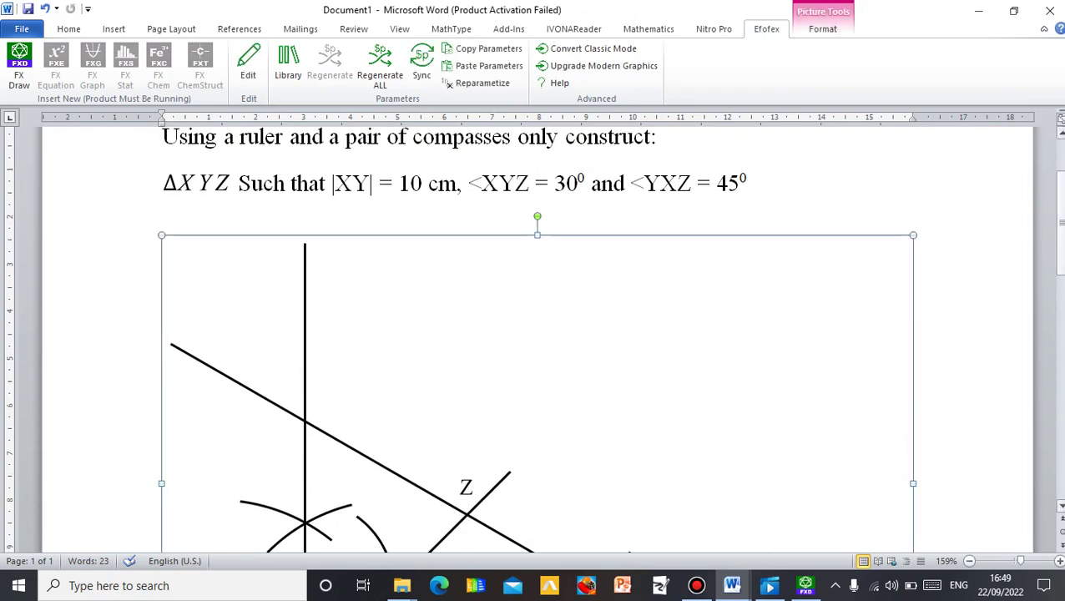
scroll(922, 451, down, 5)
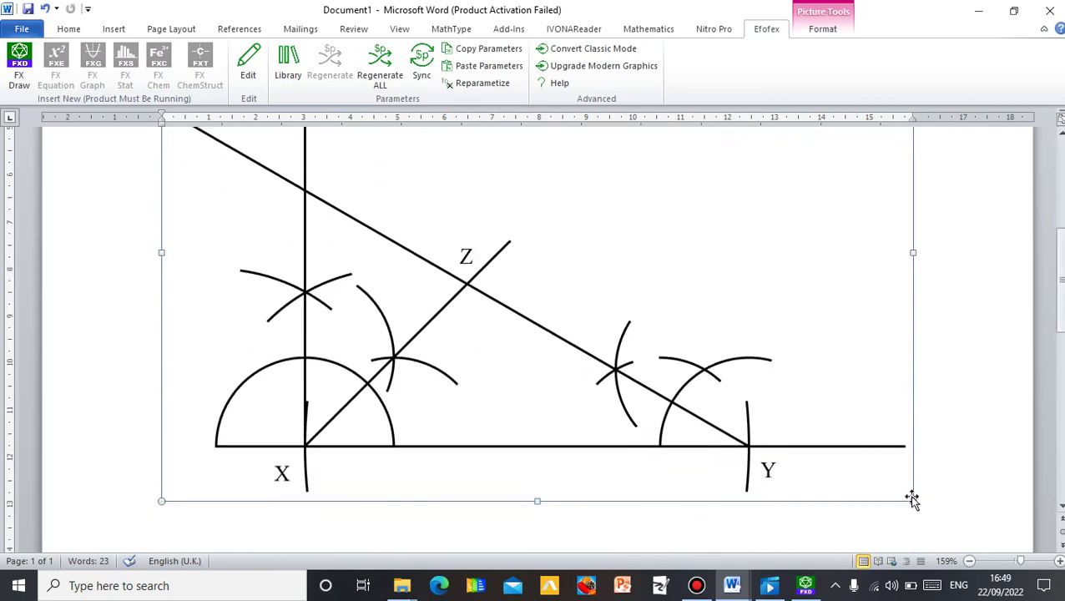
drag(911, 499, 722, 336)
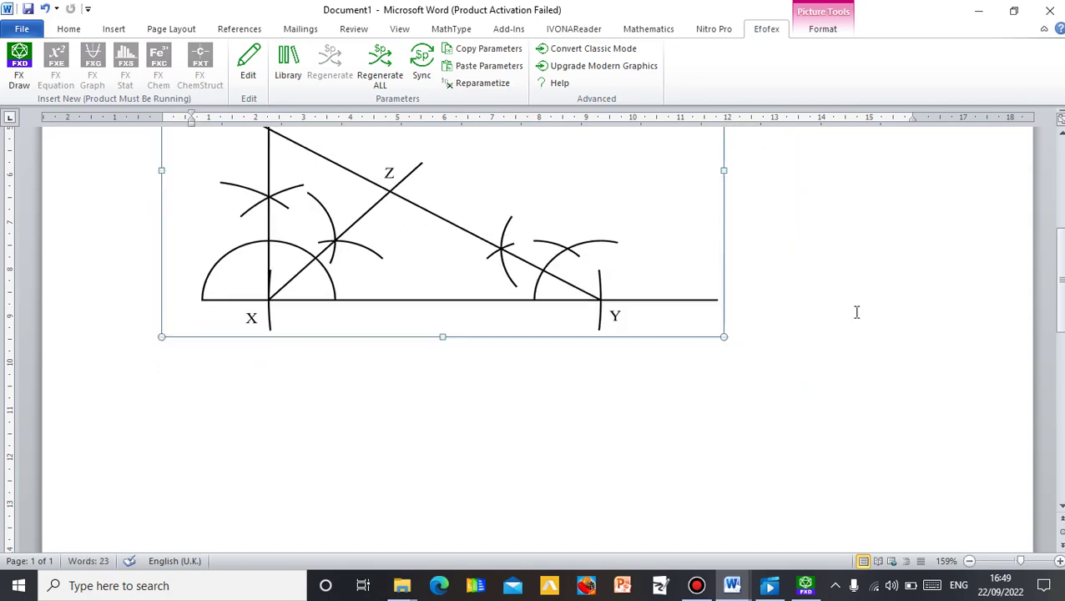
drag(1056, 267, 1061, 215)
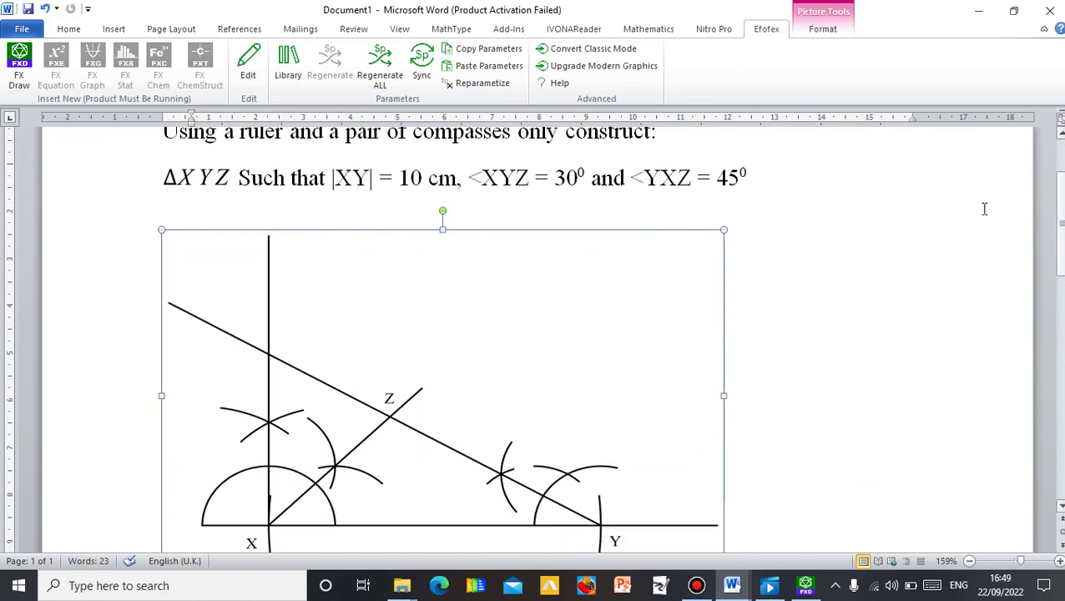
Shrink the picture slightly from its top-right corner and nudge it up under the question
click(937, 223)
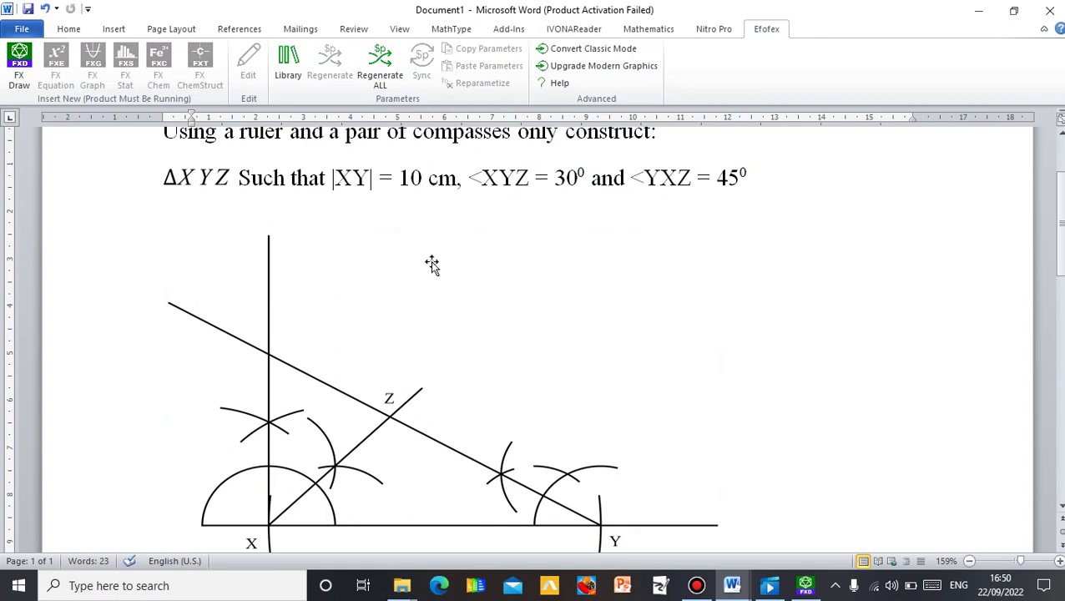
click(617, 420)
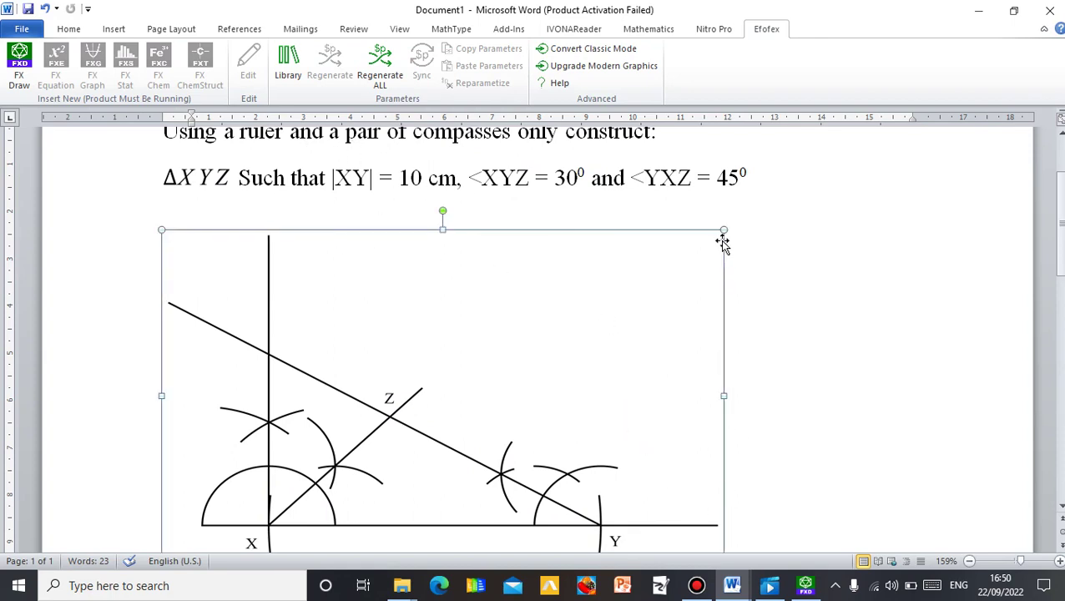
drag(723, 229, 709, 251)
drag(665, 356, 668, 323)
click(829, 350)
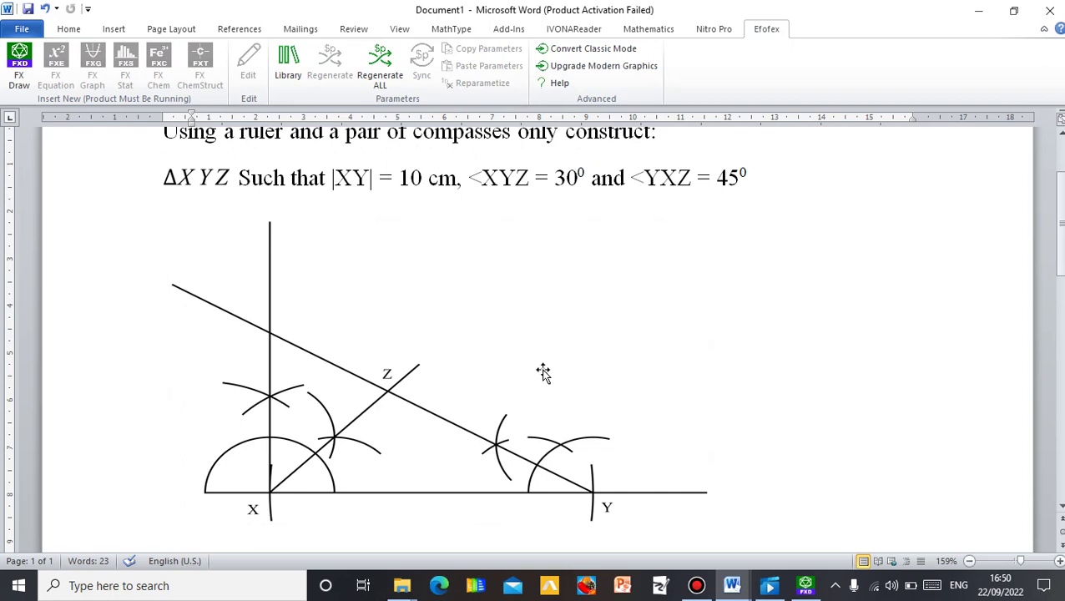
mouse_move(611, 7)
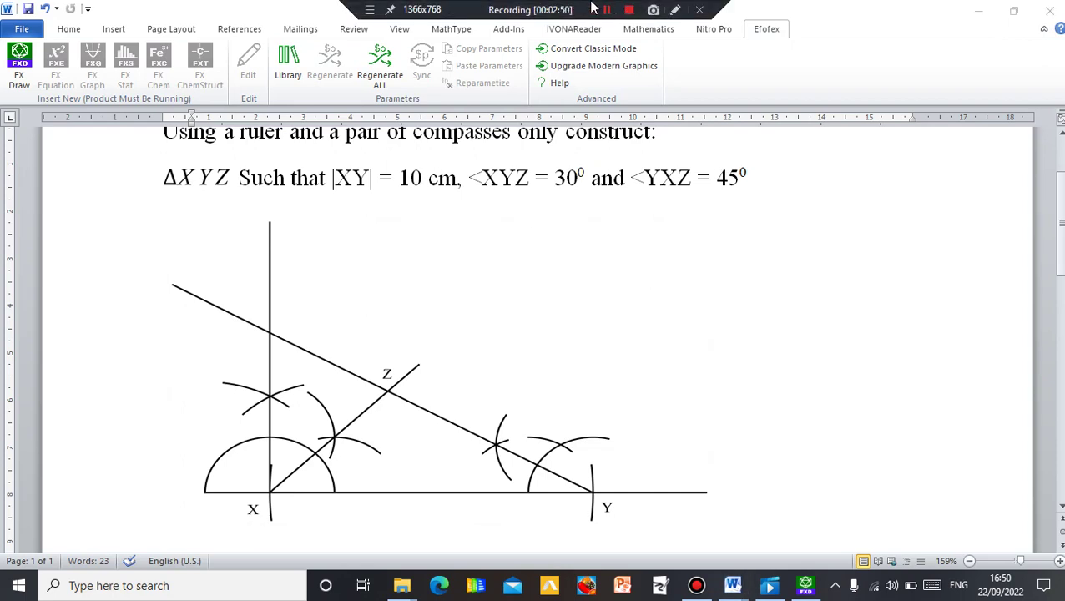